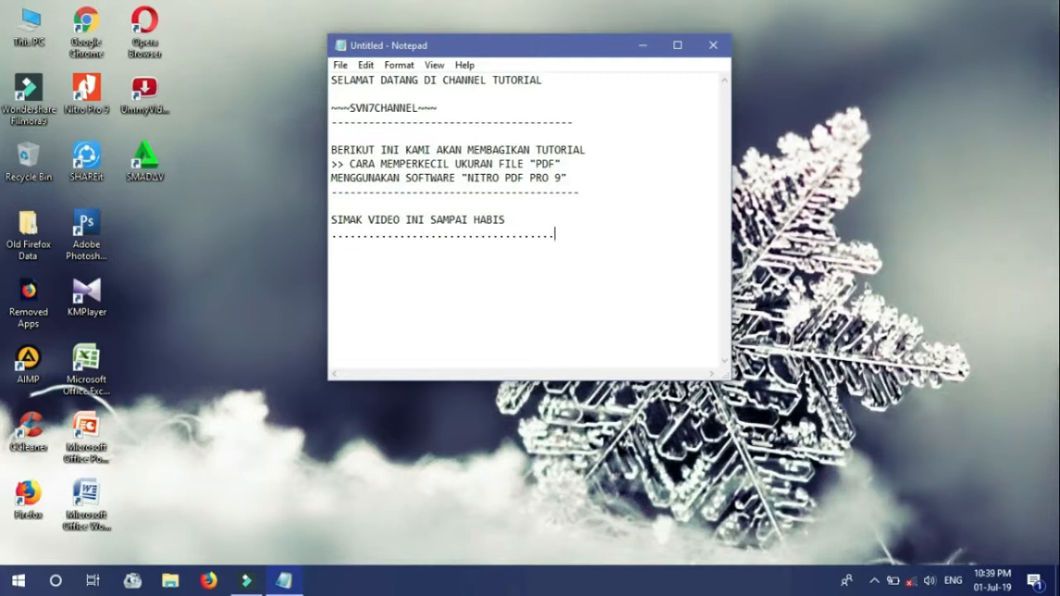
Extend the dotted divider and begin '1. PASTIKAN KOMPUTER/PC/LAPTOP ANDA TELAH TERINSTAL APLIKASI'
{"action": "key", "text": "BackSpace"}
{"action": "key", "text": "BackSpace"}
{"action": "key", "text": "Return"}
{"action": "type", "text": "1. PASTIKAN KOMPUTER/"}
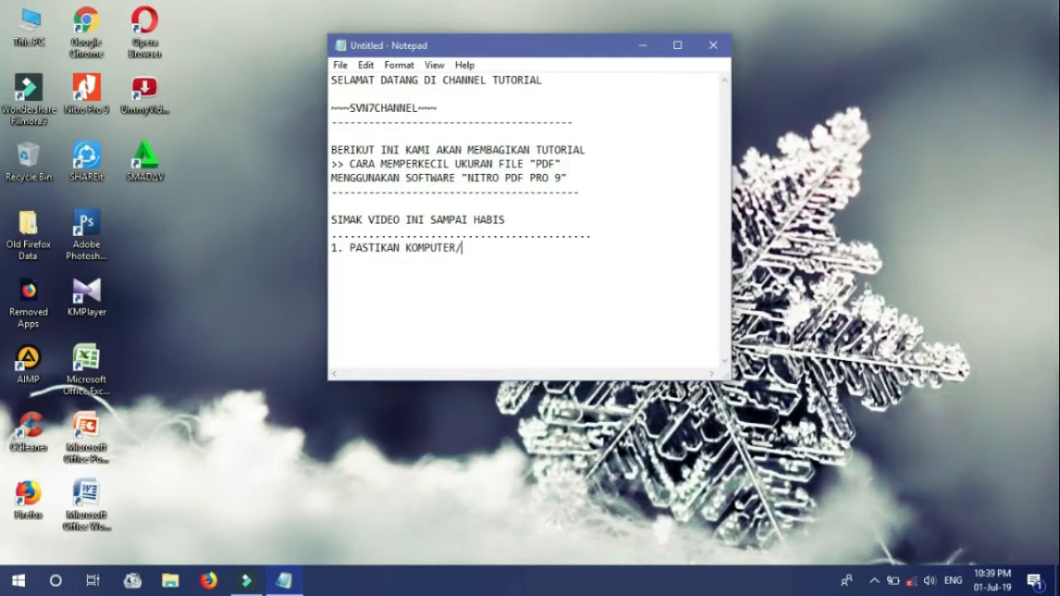
{"action": "type", "text": "PC/LAPTOP ANDA TELAH T"}
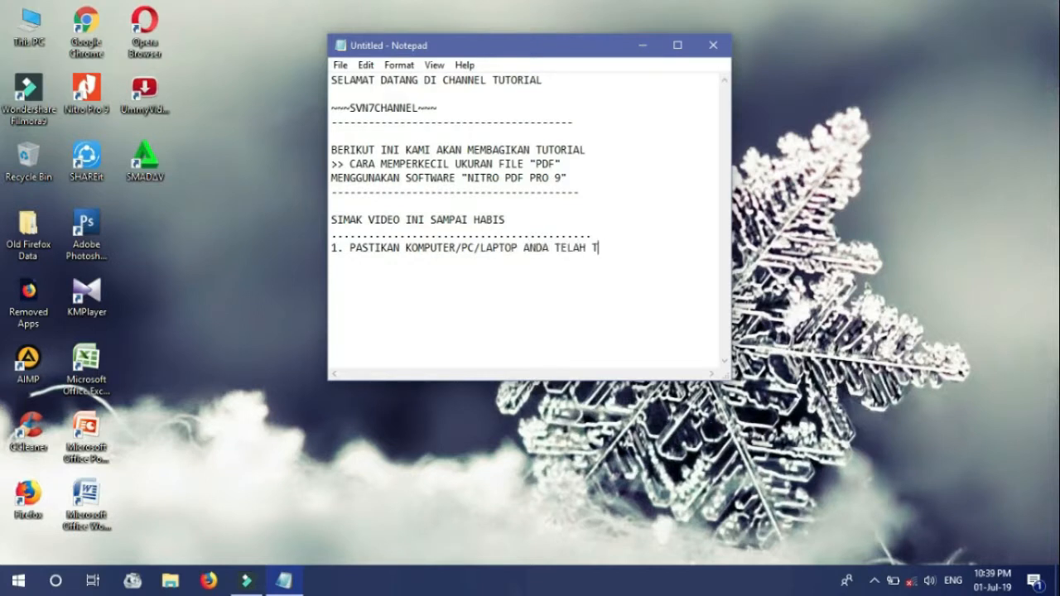
{"action": "type", "text": "ERINSTAL APLIKASI"}
Finish step 1 with an indented "NITRO PDF PRO 9", add step 2 'TENTUKAN FILE YANG AKAN ANDA PERKECIL UKURANNYA (PDF File)', and add a dotted divider
{"action": "key", "text": "Return"}
{"action": "key", "text": "Tab"}
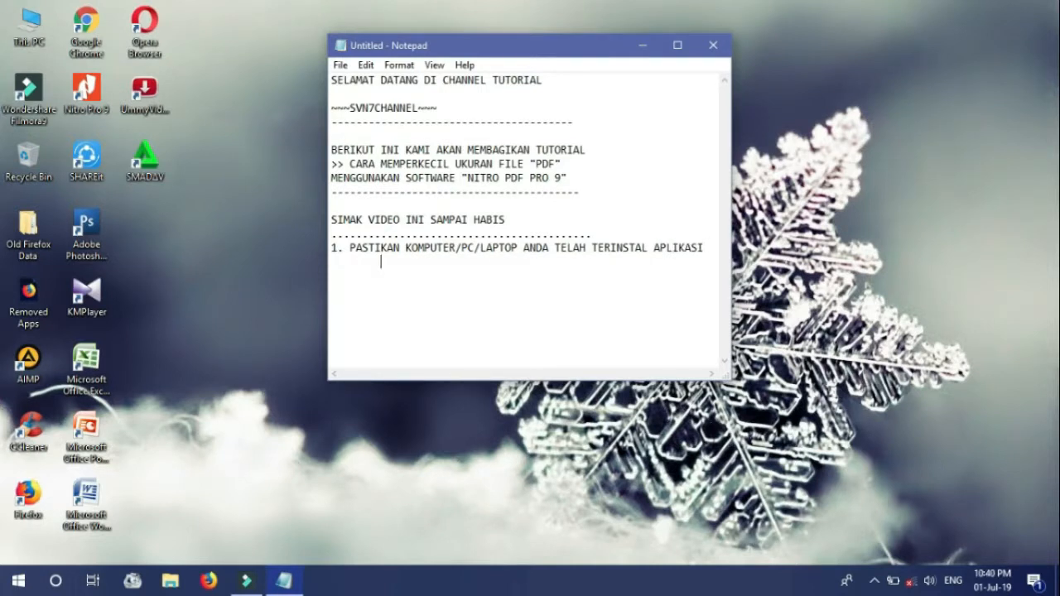
{"action": "type", "text": "\"NITRO PDF PRO 9"}
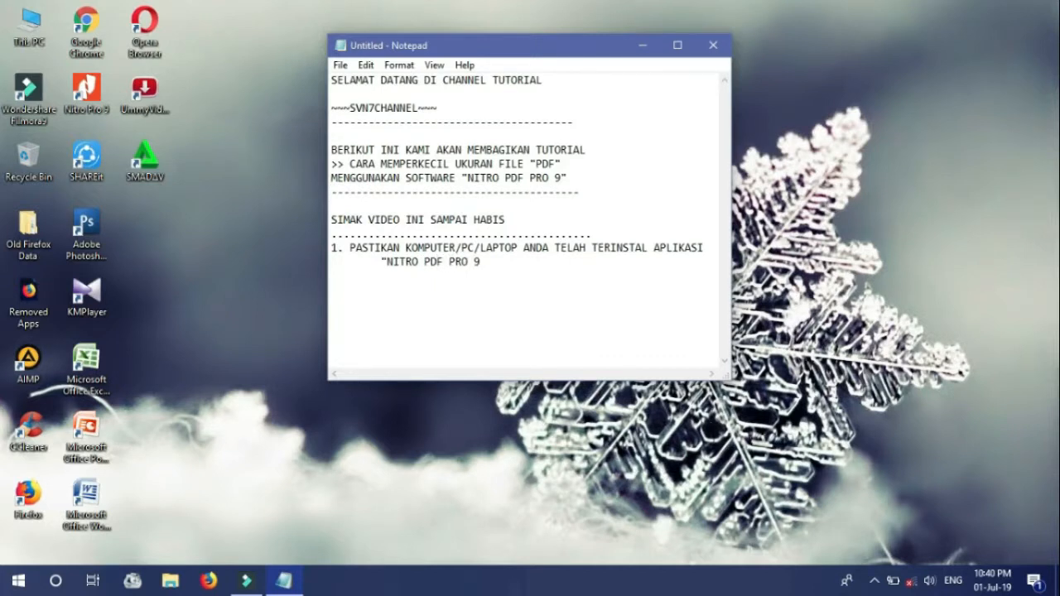
{"action": "type", "text": "\" "}
{"action": "type", "text": "2. TETNUKA"}
{"action": "key", "text": "BackSpace"}
{"action": "key", "text": "BackSpace"}
{"action": "key", "text": "BackSpace"}
{"action": "key", "text": "BackSpace"}
{"action": "key", "text": "BackSpace"}
{"action": "type", "text": "NTUKAN FILE YANG AKAN ANDA"}
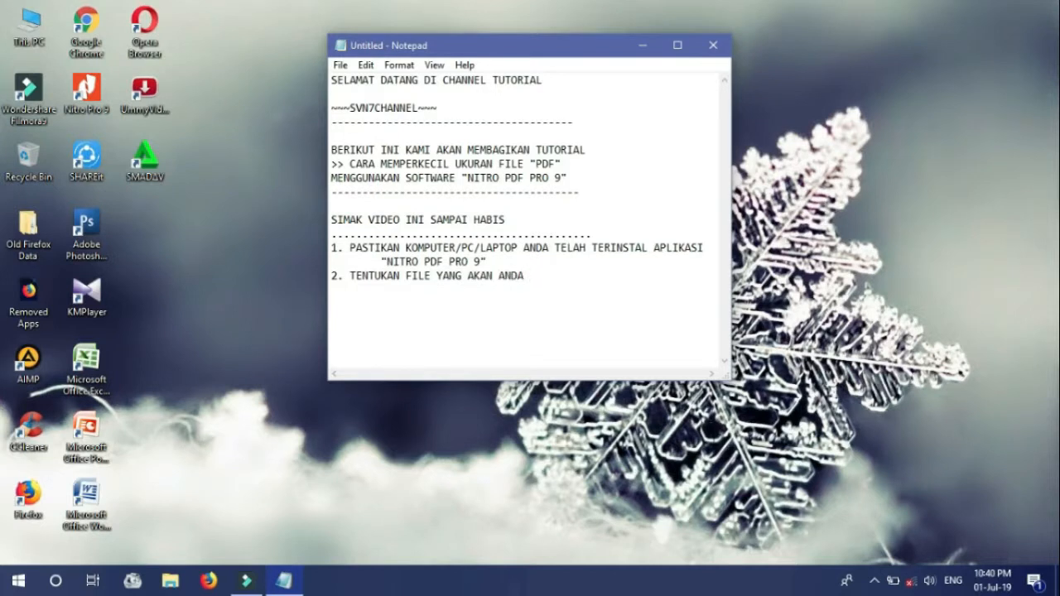
{"action": "type", "text": " PERKECIL UKURANNYA"}
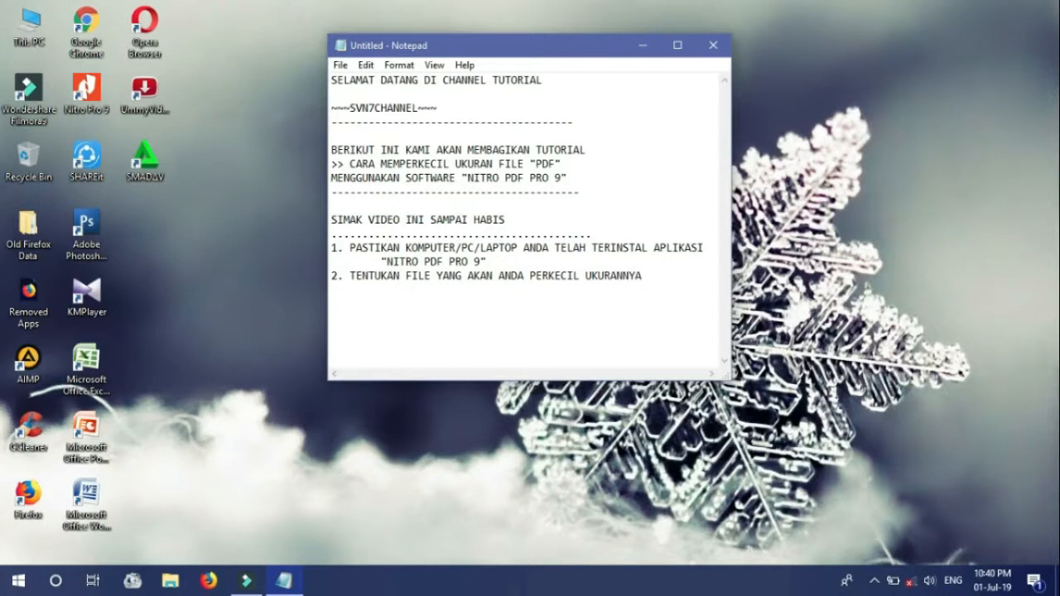
{"action": "type", "text": " ("}
{"action": "type", "text": "PDF"}
{"action": "type", "text": " File) "}
{"action": "type", "text": "........................................."}
Launch Nitro Pro 9 from its desktop shortcut and show the Open page's recent Computer folders
{"action": "left_click", "coordinate": [85, 87]}
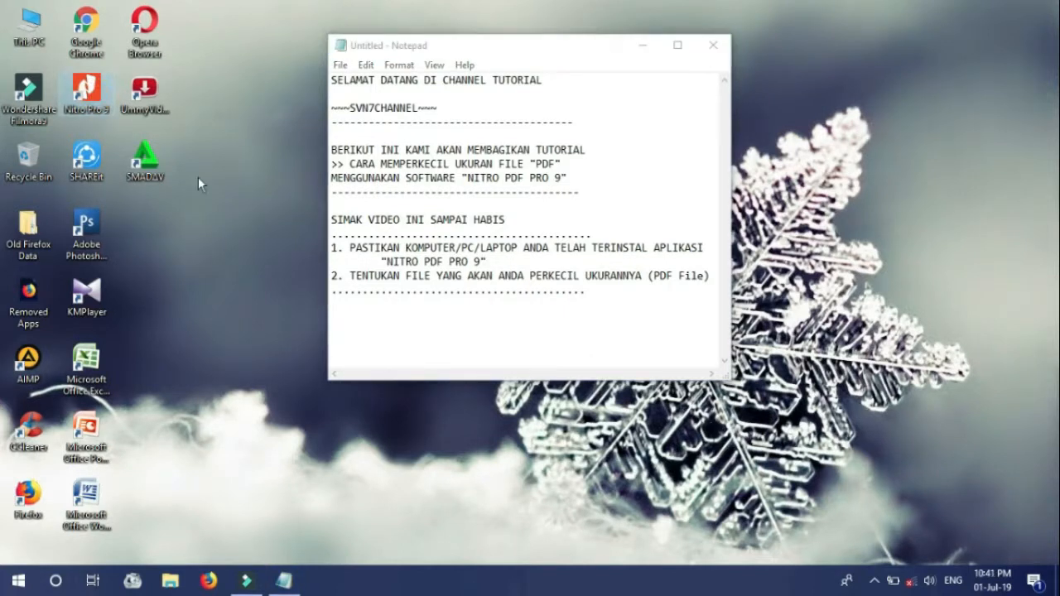
{"action": "double_click", "coordinate": [85, 89]}
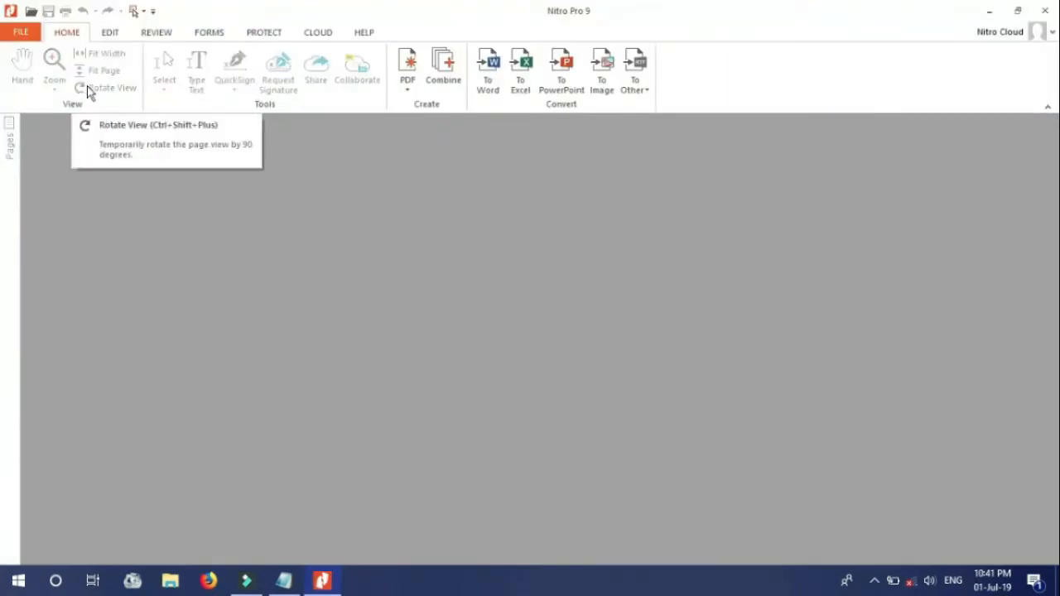
{"action": "left_click", "coordinate": [328, 196]}
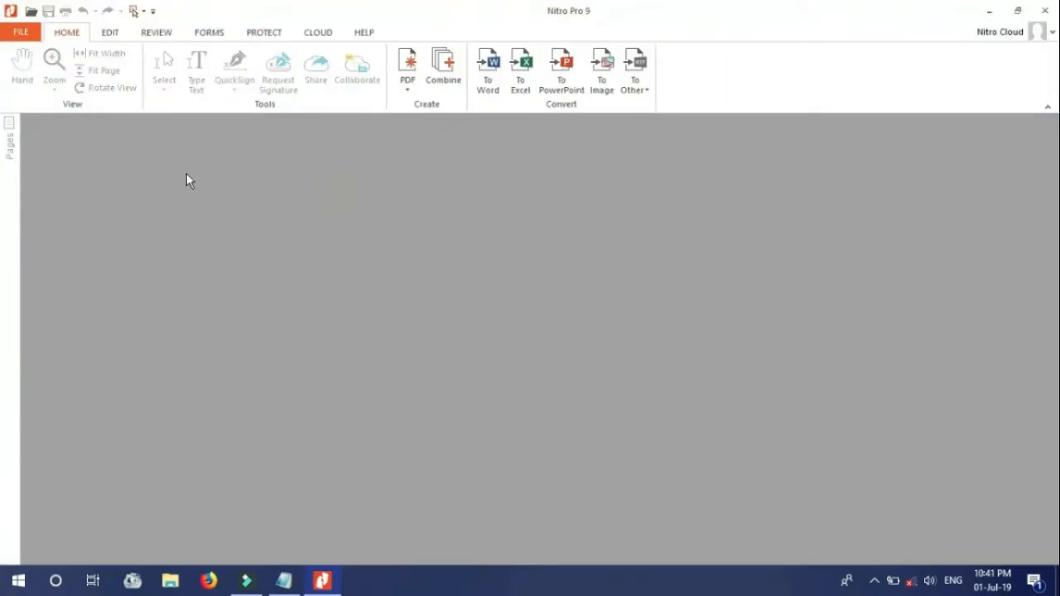
{"action": "left_click", "coordinate": [21, 32]}
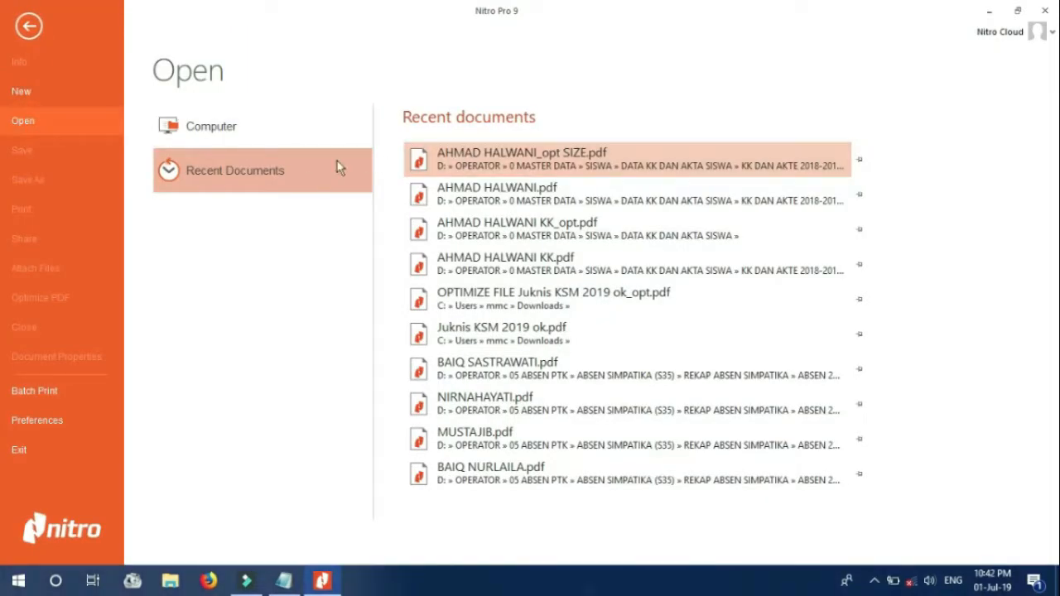
{"action": "left_click", "coordinate": [203, 133]}
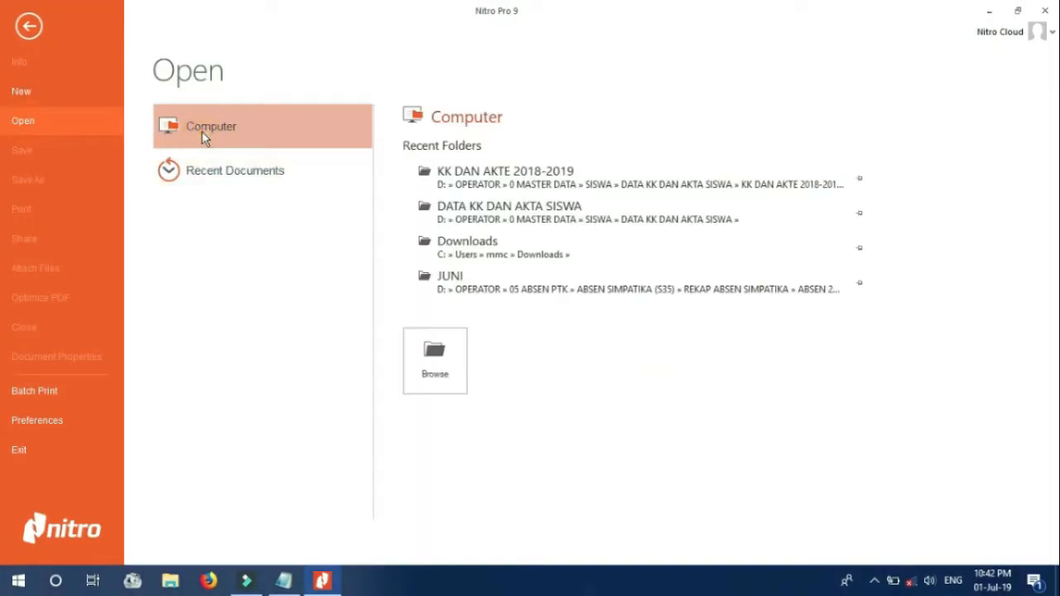
Browse the KK DAN AKTE 2018-2019 folder, select the 8,303 KB PDF, and bring Notepad alongside
{"action": "left_click", "coordinate": [494, 175]}
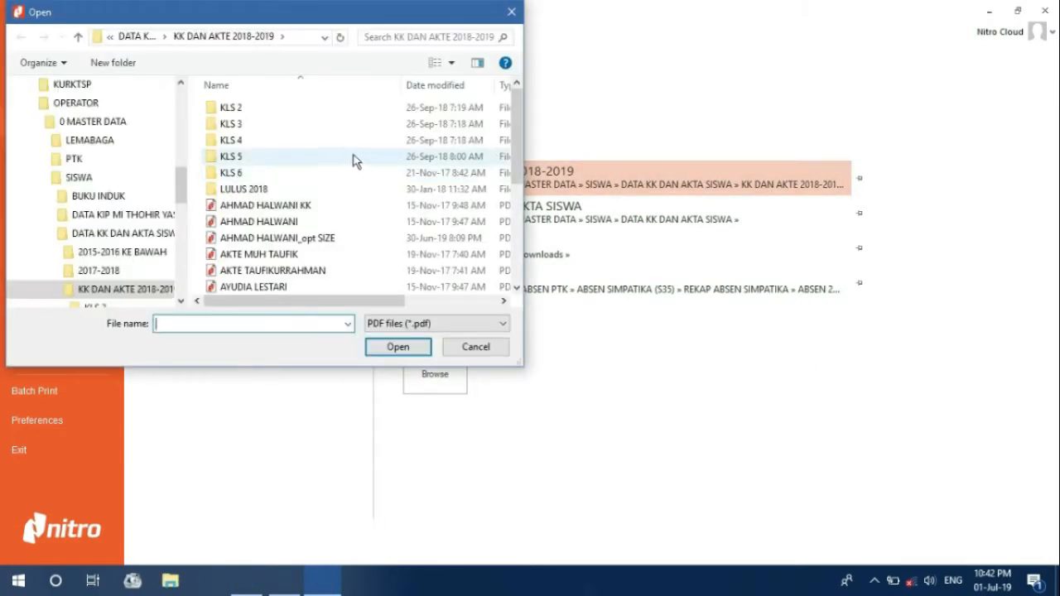
{"action": "left_click_drag", "start_coordinate": [525, 364], "coordinate": [676, 416]}
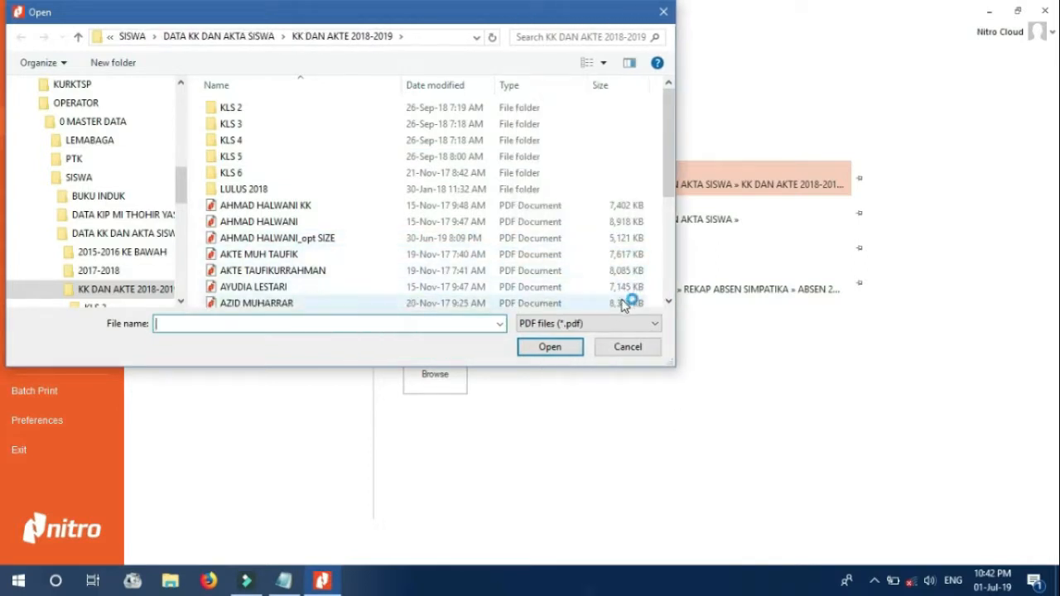
{"action": "left_click", "coordinate": [626, 303]}
{"action": "scroll", "coordinate": [651, 307], "scroll_direction": "down", "scroll_amount": 1}
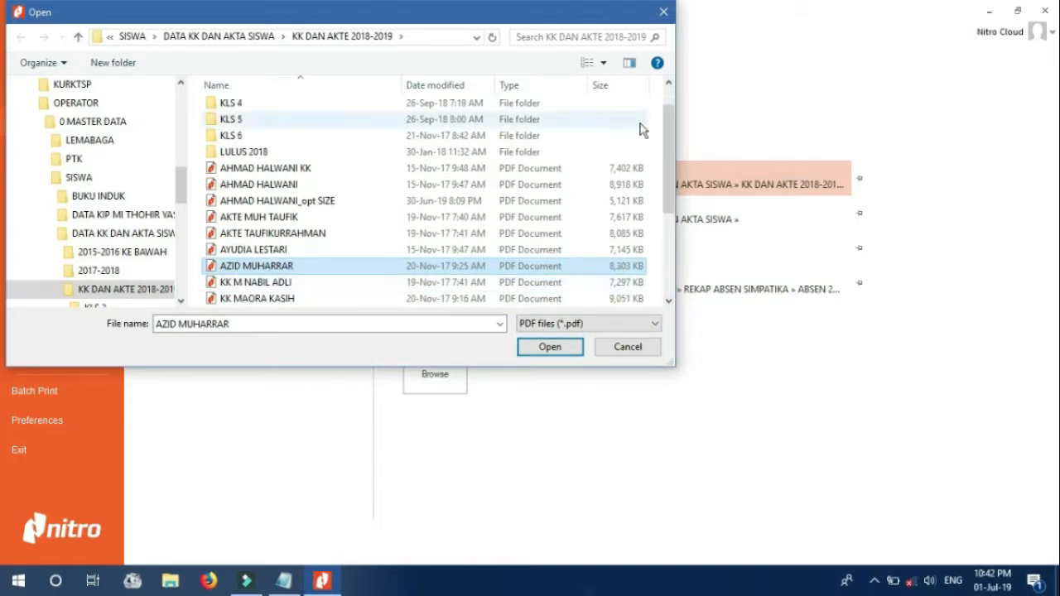
{"action": "left_click", "coordinate": [627, 273]}
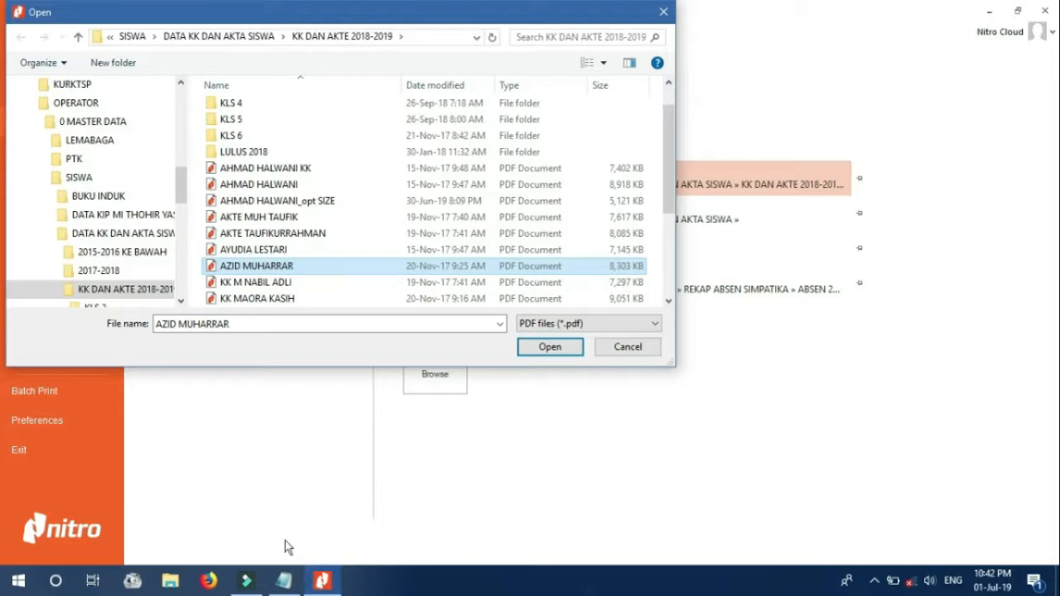
{"action": "left_click", "coordinate": [286, 582]}
{"action": "left_click_drag", "start_coordinate": [555, 48], "coordinate": [875, 26]}
Add a 'contoh:' example about an 8 MB PDF meant for web upload (UNTUK KEBUTUHAN PENDATAAN)
{"action": "left_click", "coordinate": [754, 288]}
{"action": "key", "text": "Return"}
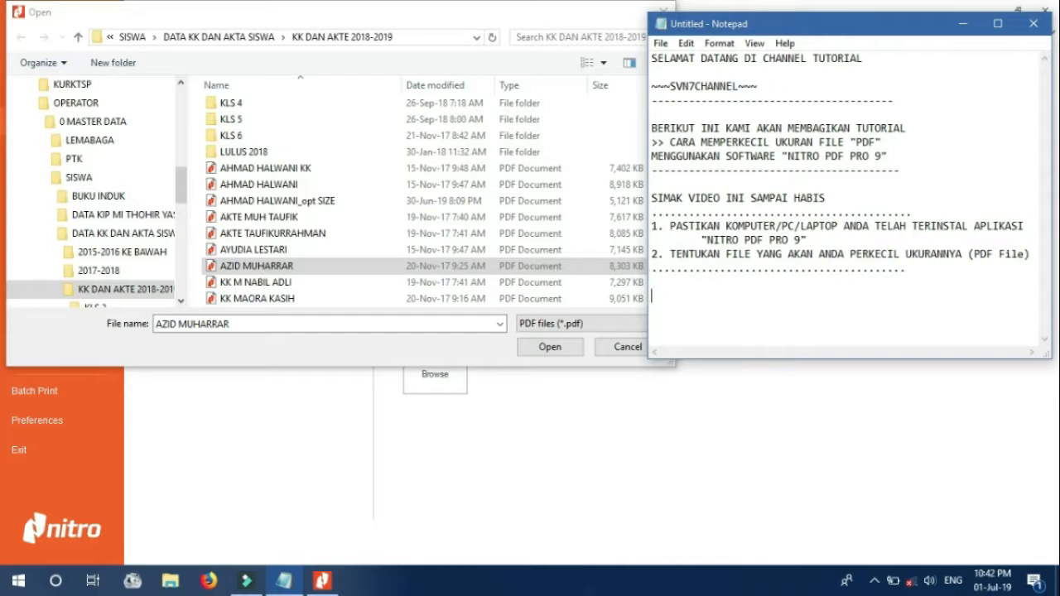
{"action": "type", "text": "contoh:"}
{"action": "key", "text": "Return"}
{"action": "type", "text": "DI SINI SAYA "}
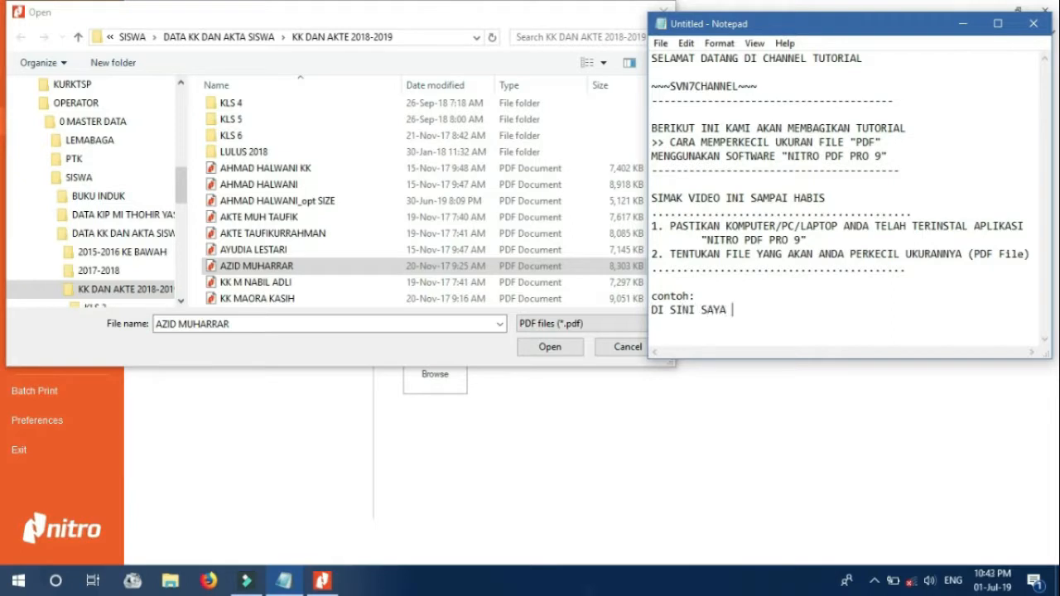
{"action": "type", "text": "MEMILIKI FILE "}
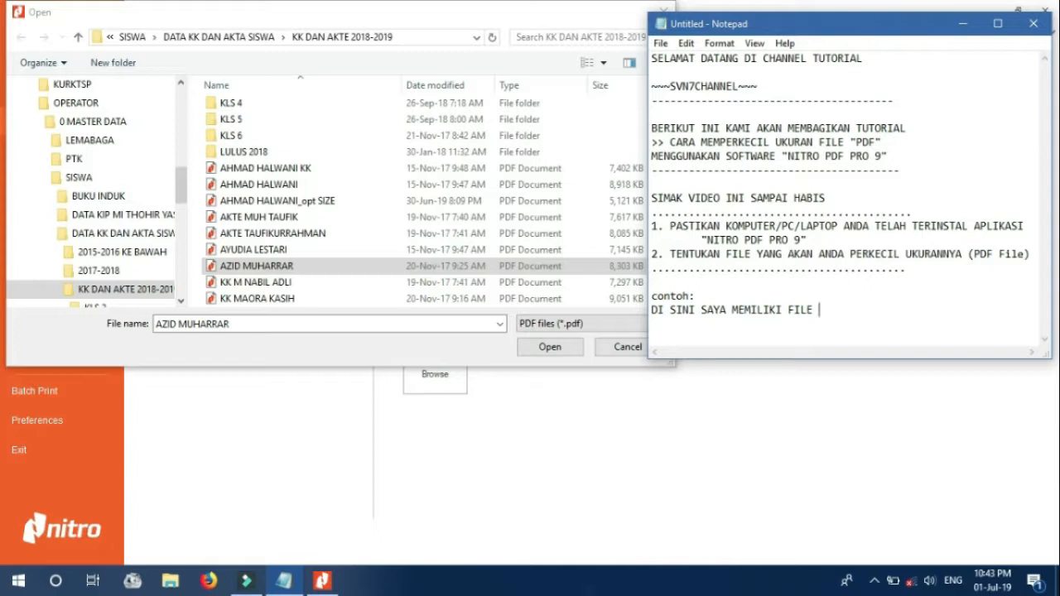
{"action": "type", "text": "PDF BERUKURAN 8 MB"}
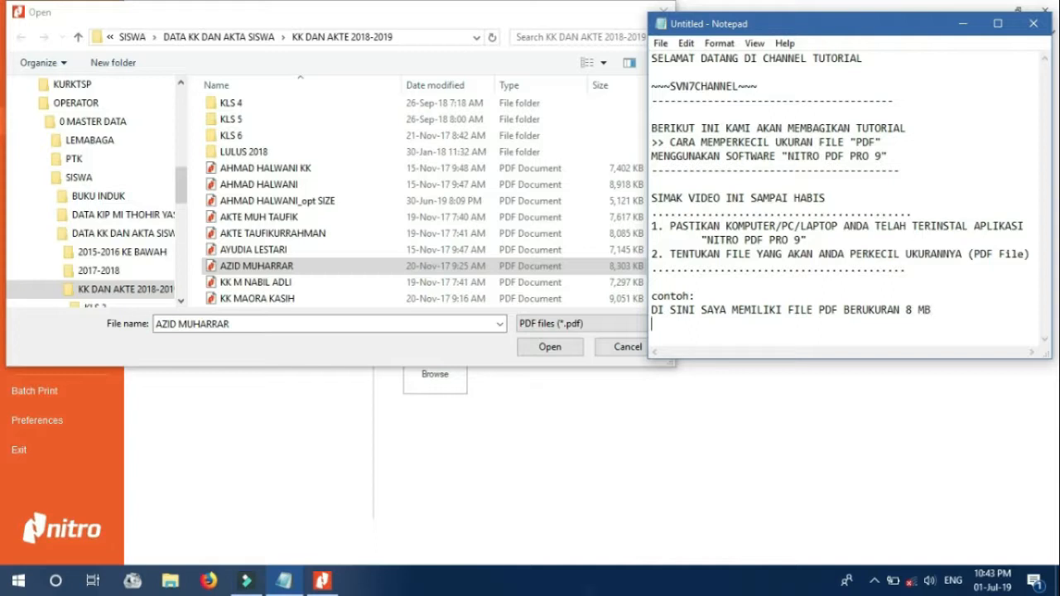
{"action": "key", "text": "Return"}
{"action": "type", "text": "BIASANYA UNTUK"}
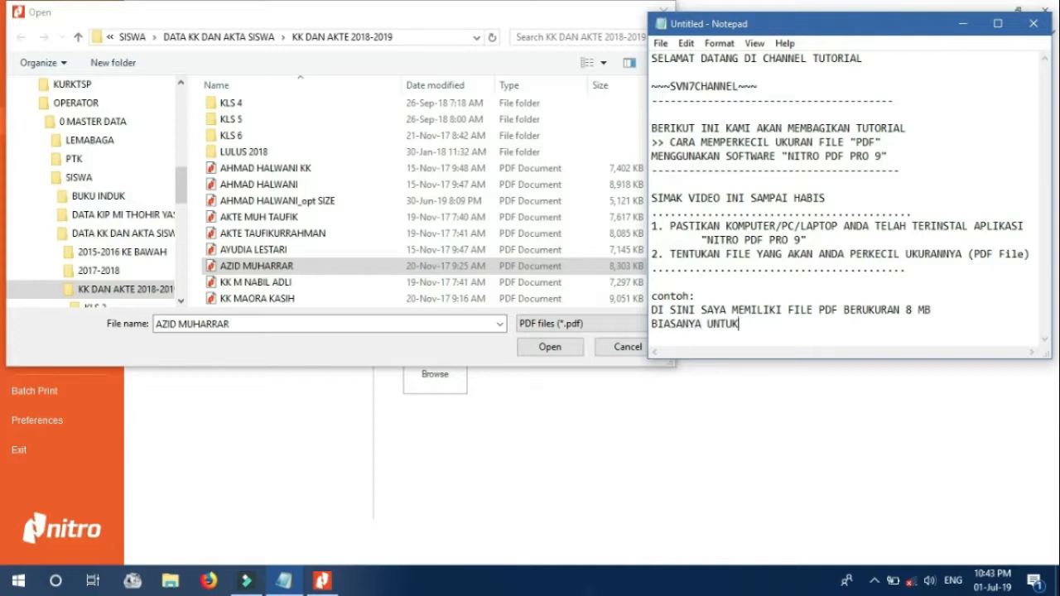
{"action": "type", "text": " DI UPLOAD KE APLIKA"}
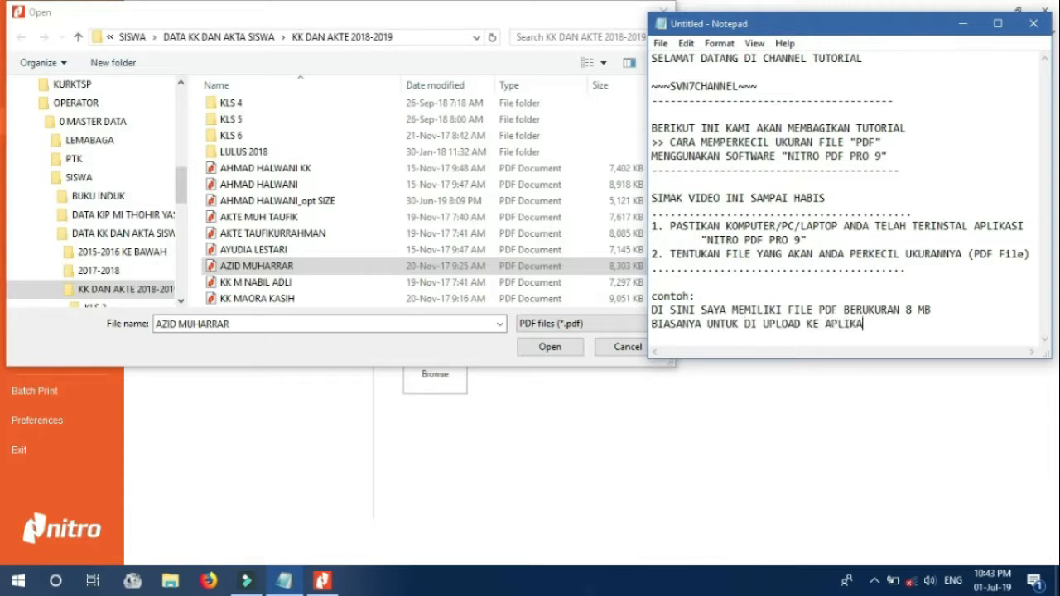
{"action": "type", "text": "SI BERBASIS WEB ("}
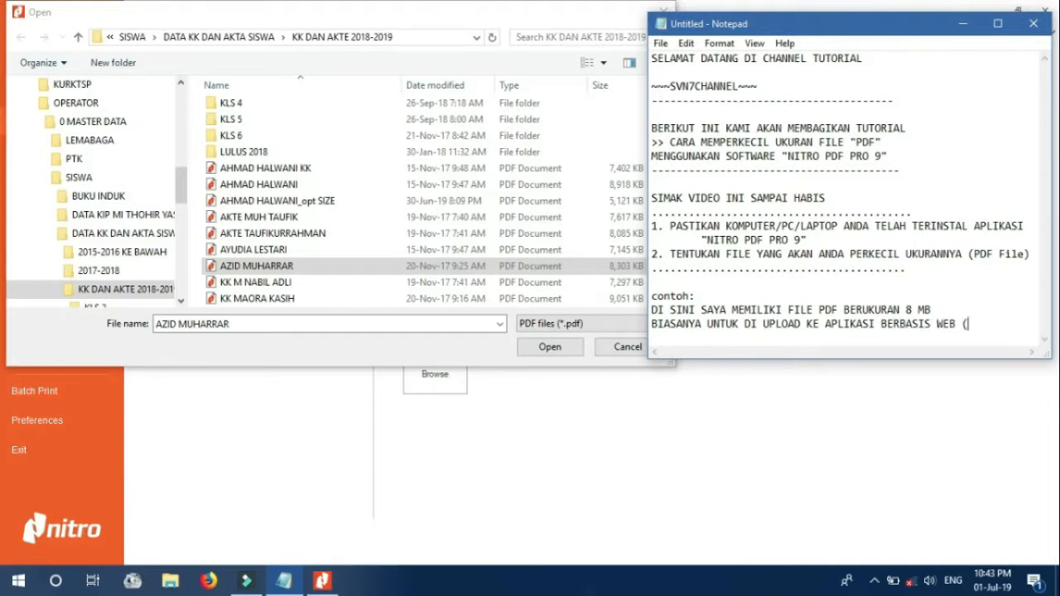
{"action": "key", "text": "BackSpace"}
{"action": "key", "text": "Return"}
{"action": "type", "text": "(UNTUK KEBUTUHA"}
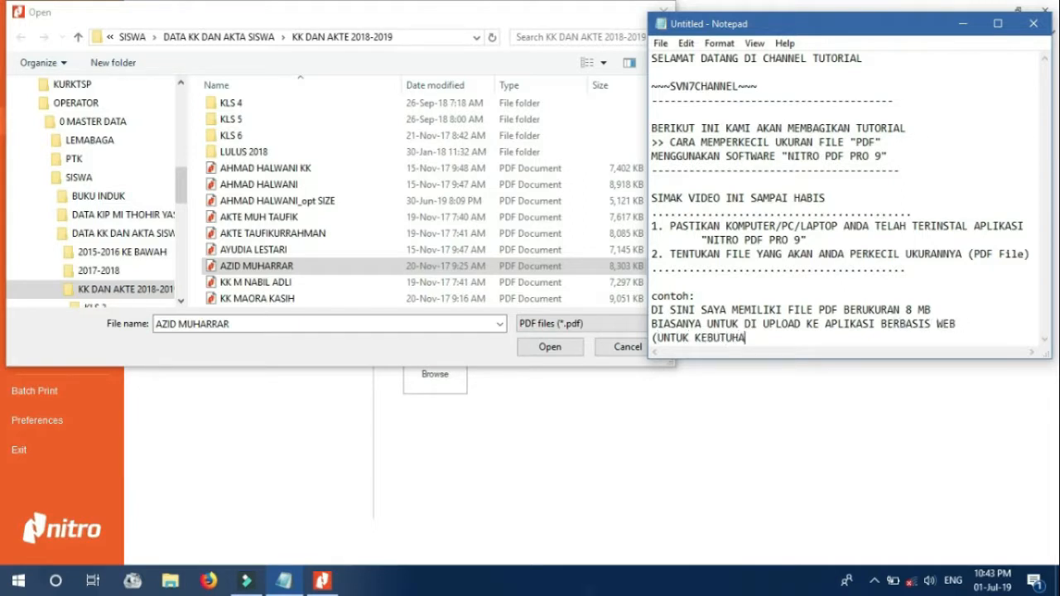
{"action": "type", "text": "N PENDATAAN"}
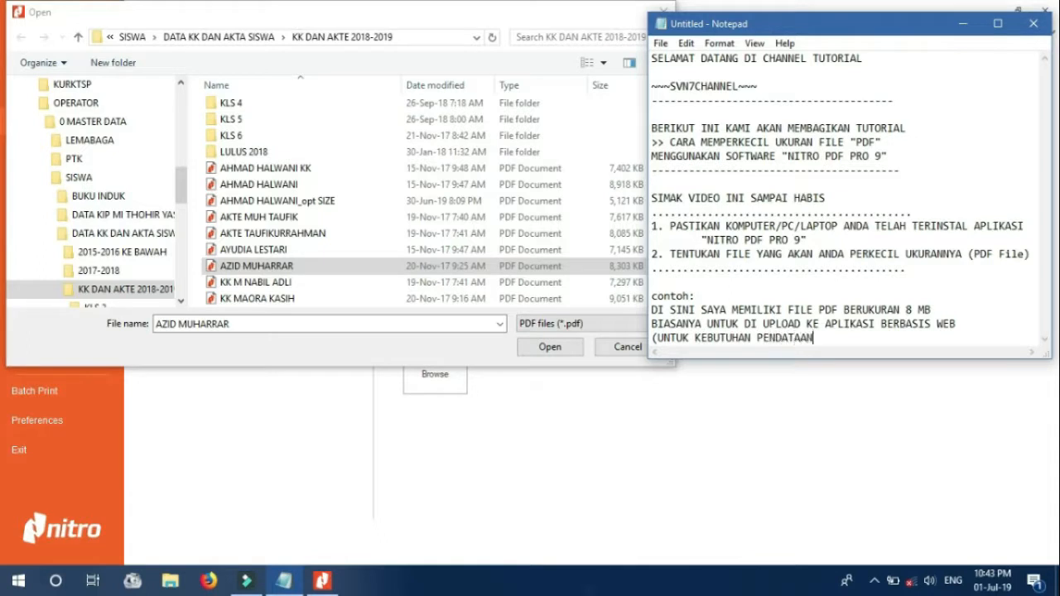
{"action": "type", "text": ")"}
Note the file must be at or below the maximum size (TERGANTUNG KETENTUAN APLIKASI WEBNYA)
{"action": "key", "text": "Return"}
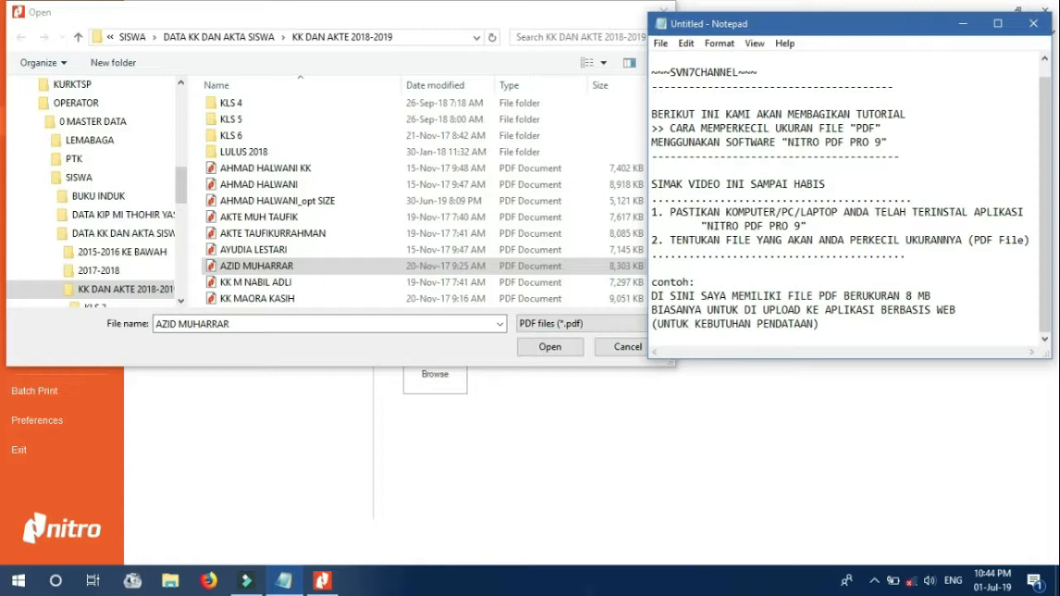
{"action": "type", "text": "FILE TERSEBUT HARUS BERUK"}
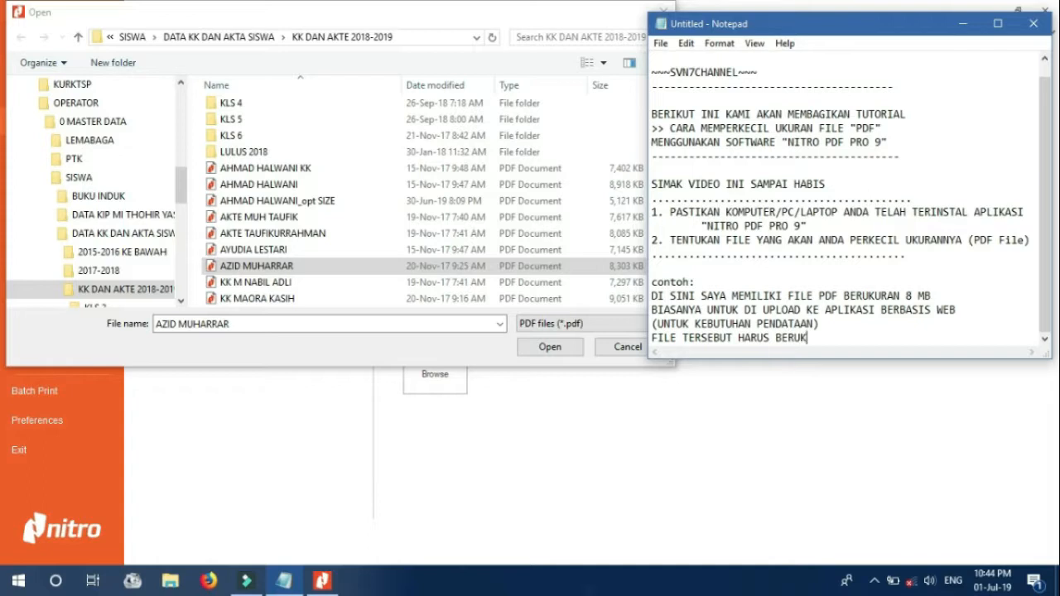
{"action": "type", "text": "URAN SESUAI ATAU D"}
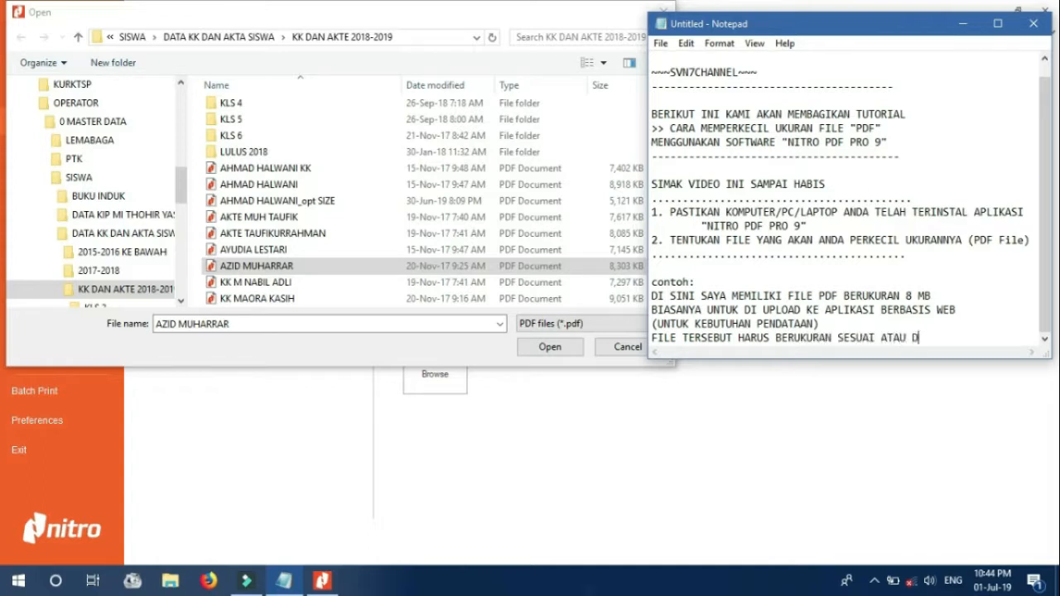
{"action": "type", "text": "I BAWAH UKURAN MAKSIMAL"}
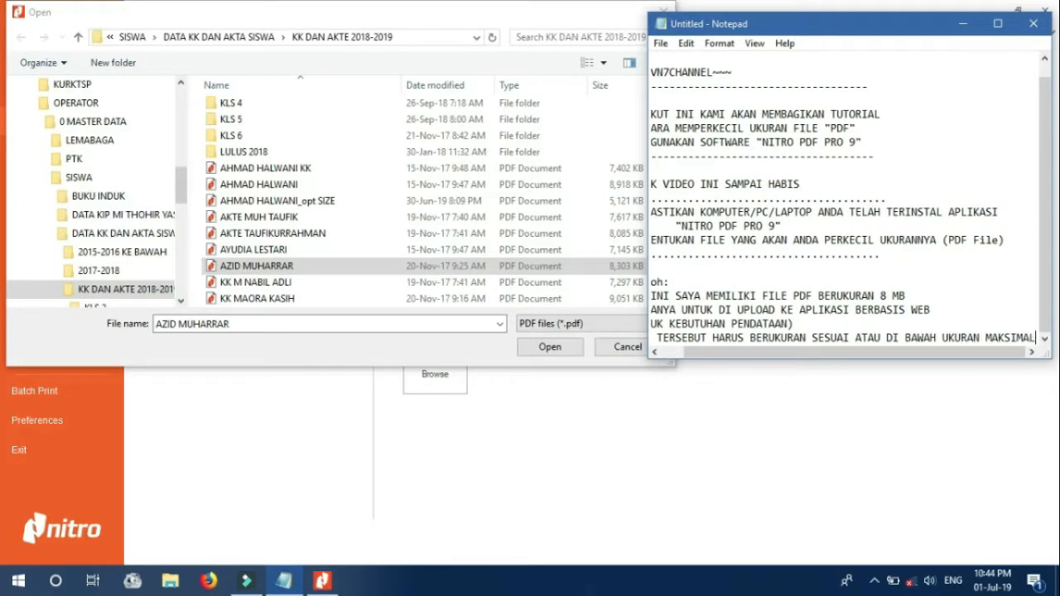
{"action": "key", "text": "Return"}
{"action": "type", "text": "(TERGANT"}
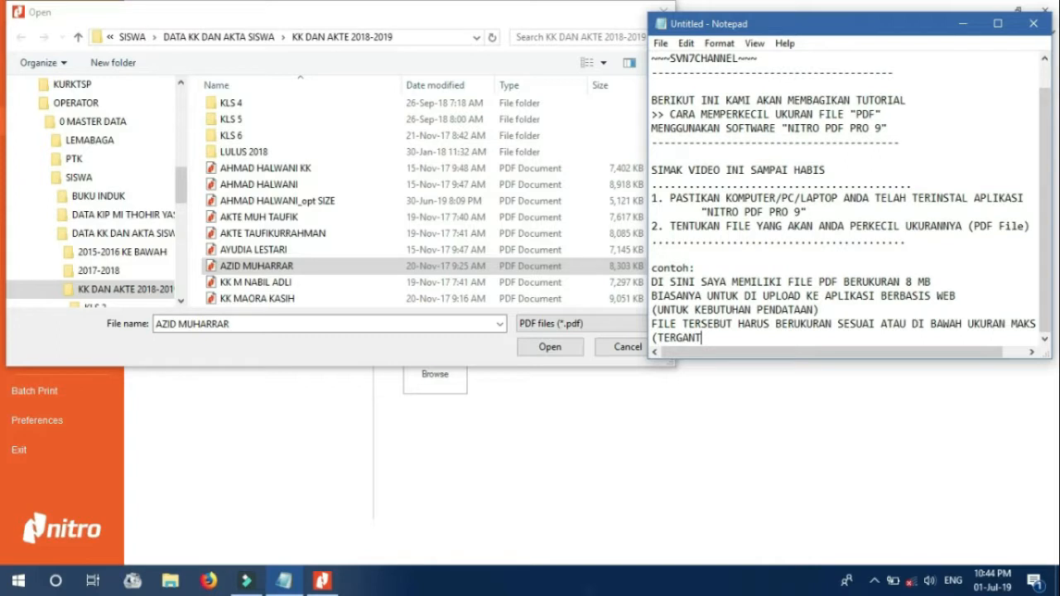
{"action": "type", "text": "UNG KETENTUAN APLIKASI WEBNYA)"}
{"action": "key", "text": "Return"}
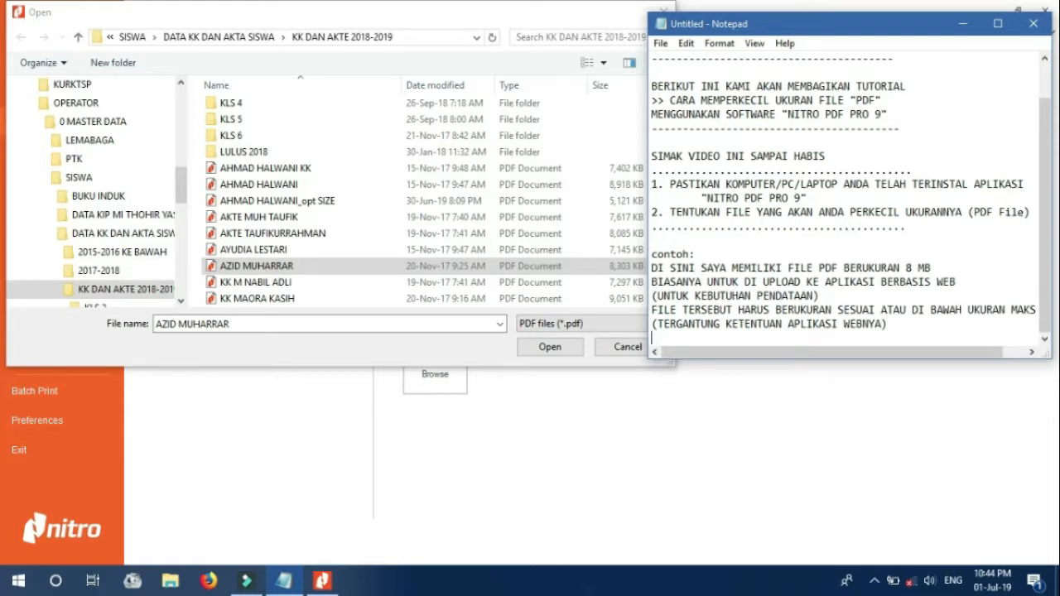
{"action": "key", "text": "Return"}
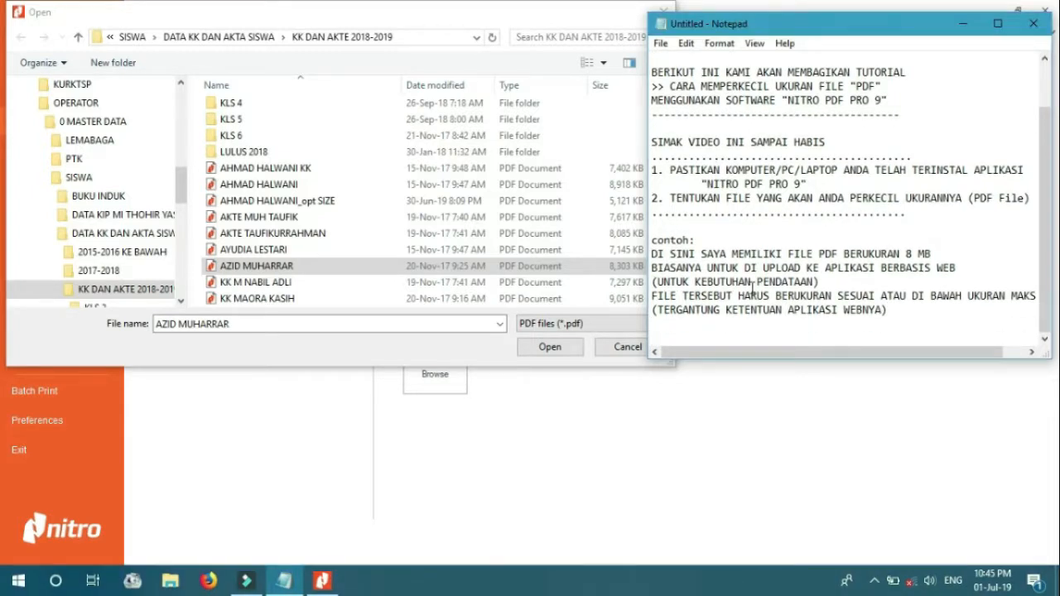
{"action": "type", "text": "BERIUT PROSESNYA...."}
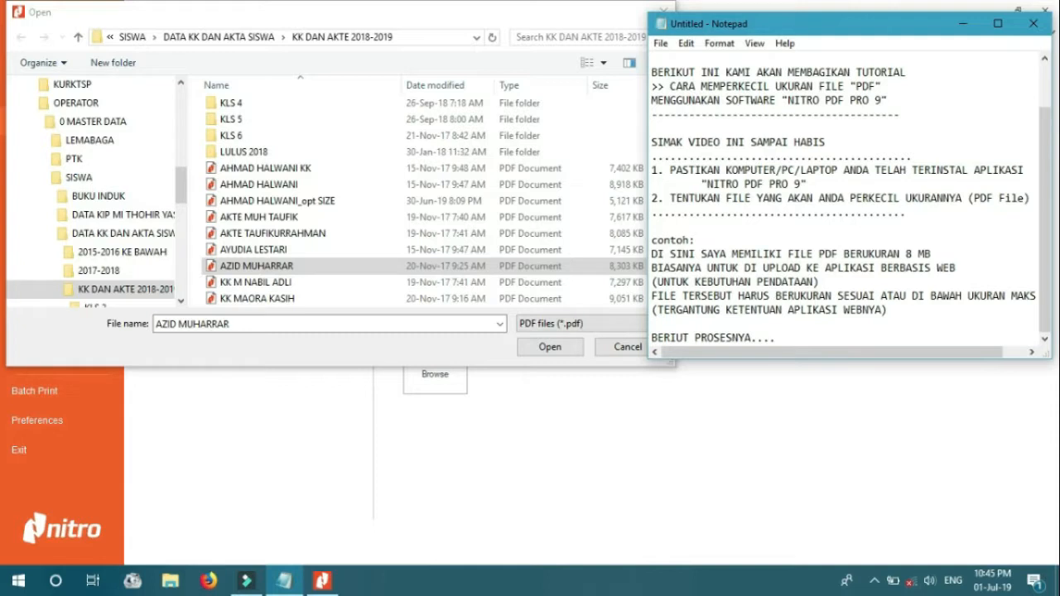
{"action": "left_click", "coordinate": [513, 268]}
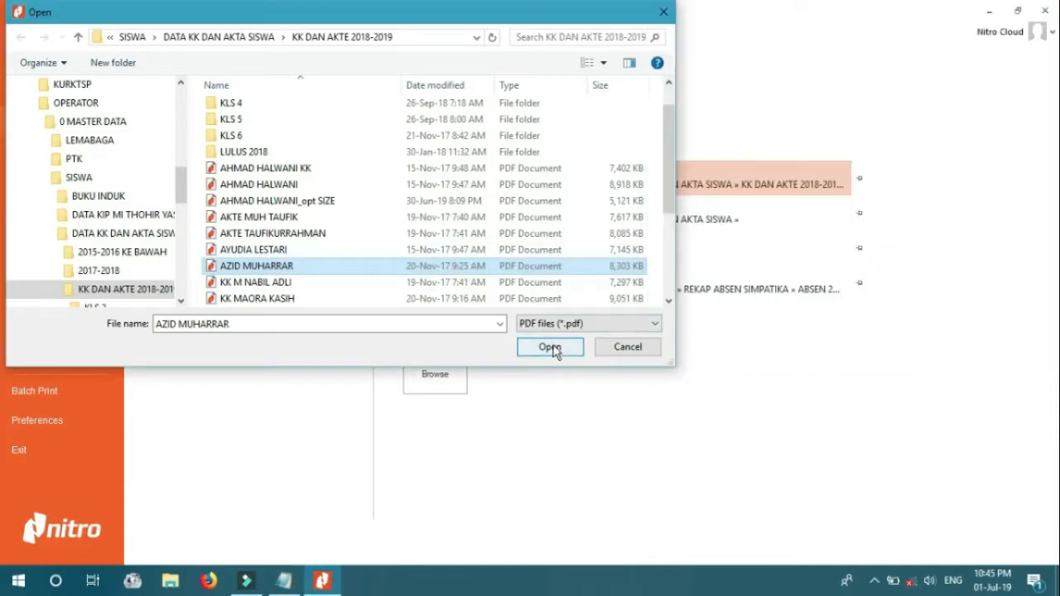
{"action": "left_click", "coordinate": [549, 347]}
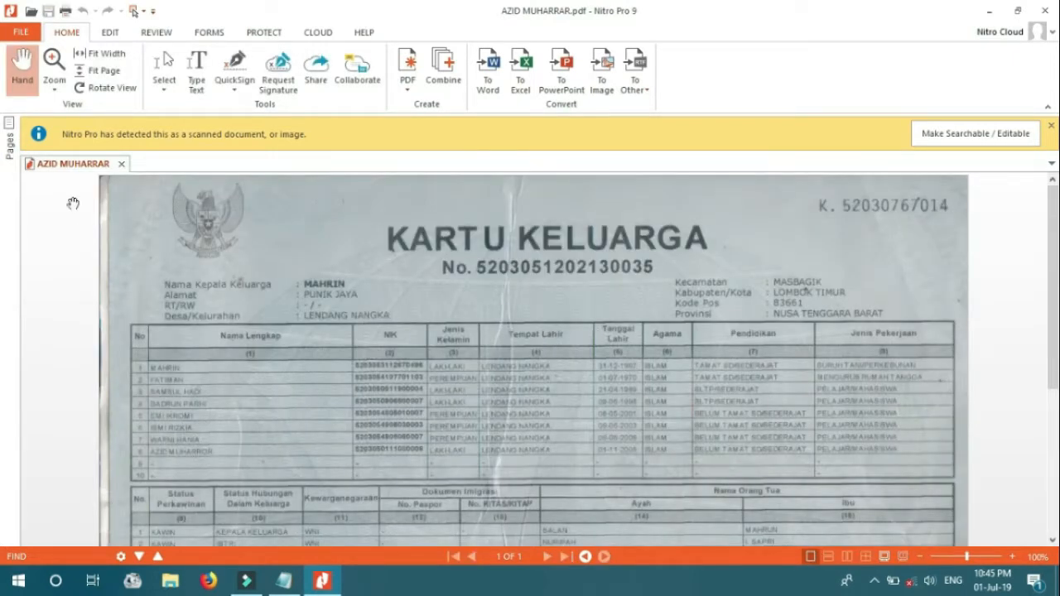
{"action": "left_click", "coordinate": [24, 33]}
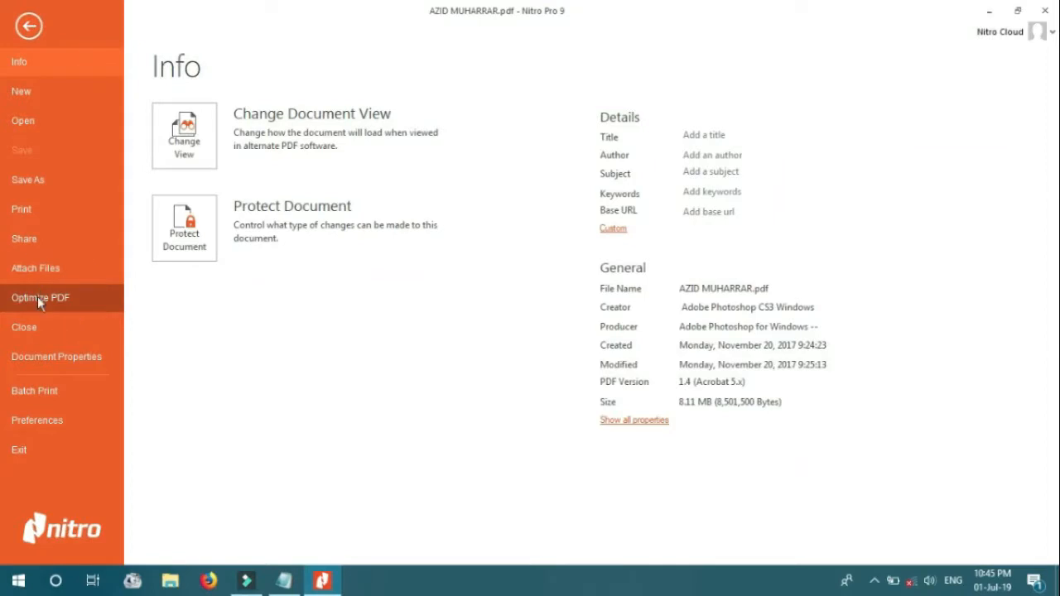
{"action": "left_click", "coordinate": [65, 299]}
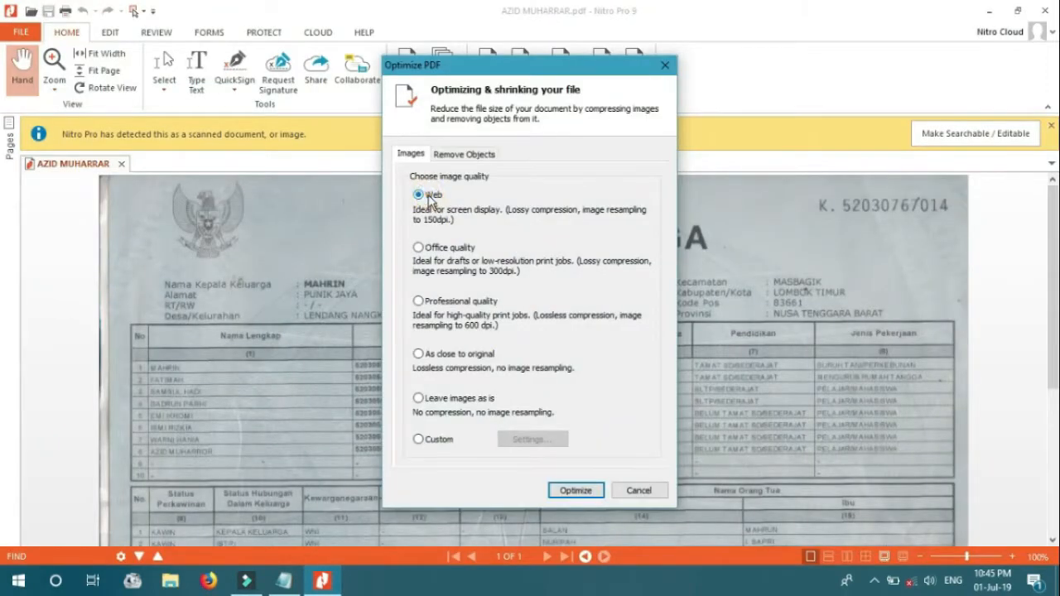
Write 'SETELAH FILE YANG DI PILIH TERBUKA', then steps '1. KLIK FILE' and '2. PILIH DAN KLIK OPTIMIZE PDF'
{"action": "left_click", "coordinate": [283, 583]}
{"action": "key", "text": "Return"}
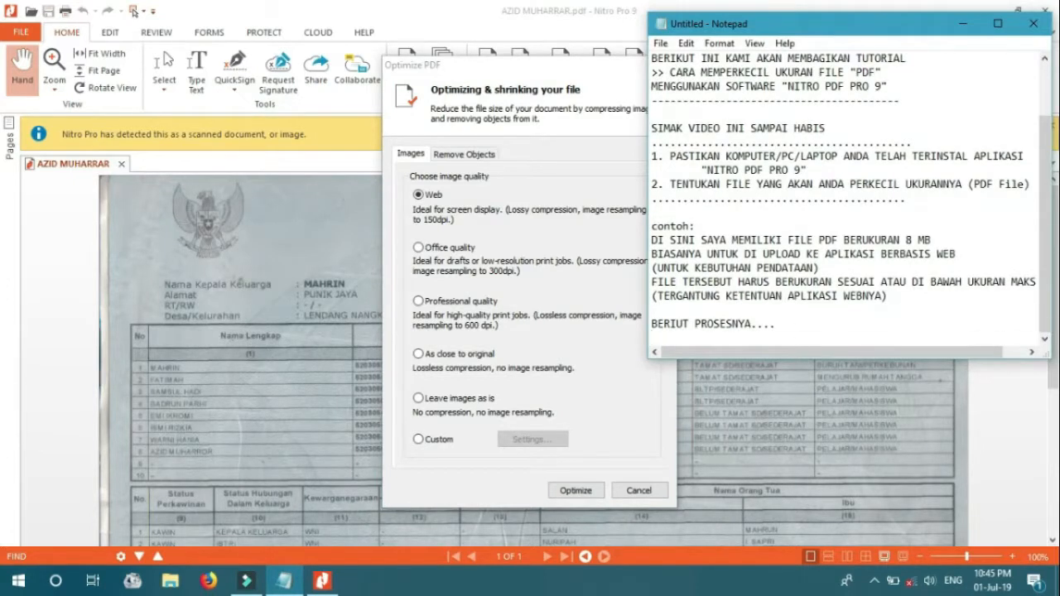
{"action": "type", "text": "SETELAH FILE YANG DI PILIH TERBUKA"}
{"action": "key", "text": "Return"}
{"action": "type", "text": "KLIK FILE"}
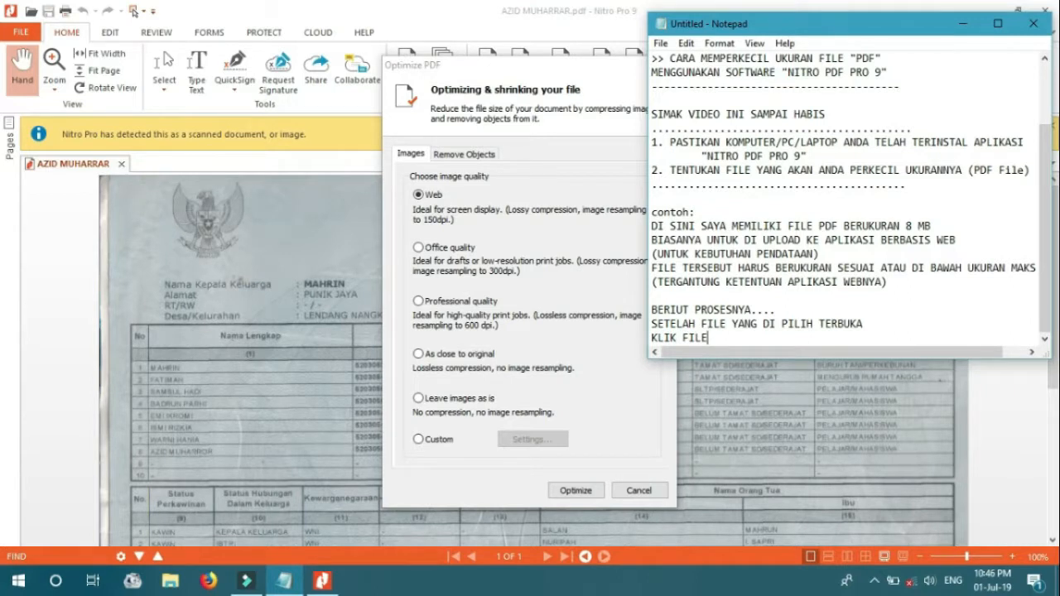
{"action": "left_click", "coordinate": [652, 338]}
{"action": "type", "text": "1."}
{"action": "key", "text": "Return"}
{"action": "type", "text": "2"}
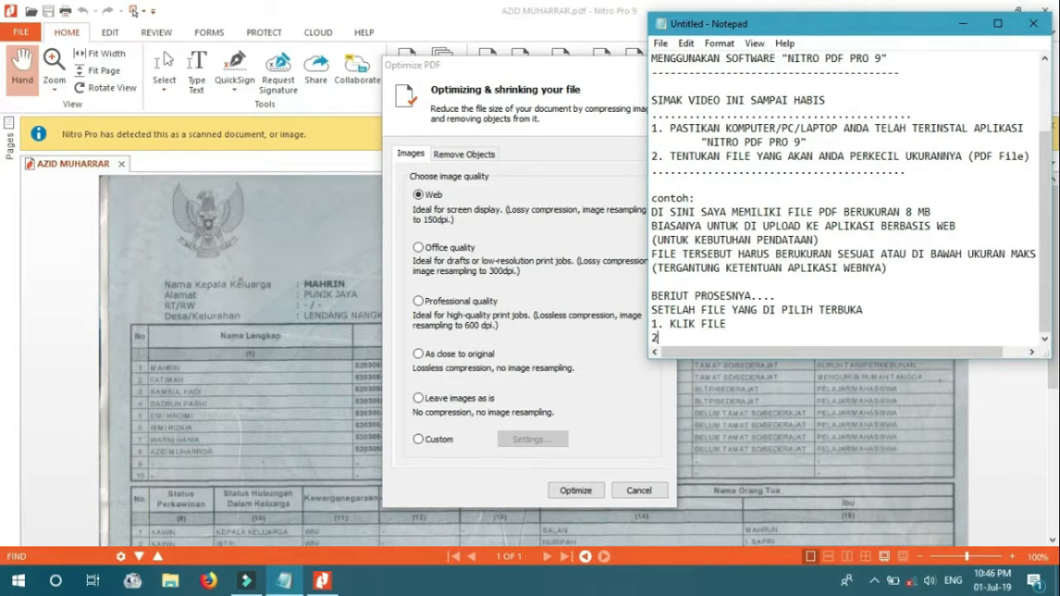
{"action": "type", "text": ". PILIH DAN KLIK OPTIMIZE PDF"}
Add step 3 about choosing WEB quality, checking the Optimize dialog, and step '4. KLIK TOMBOL OPTIMIZE'
{"action": "key", "text": "Return"}
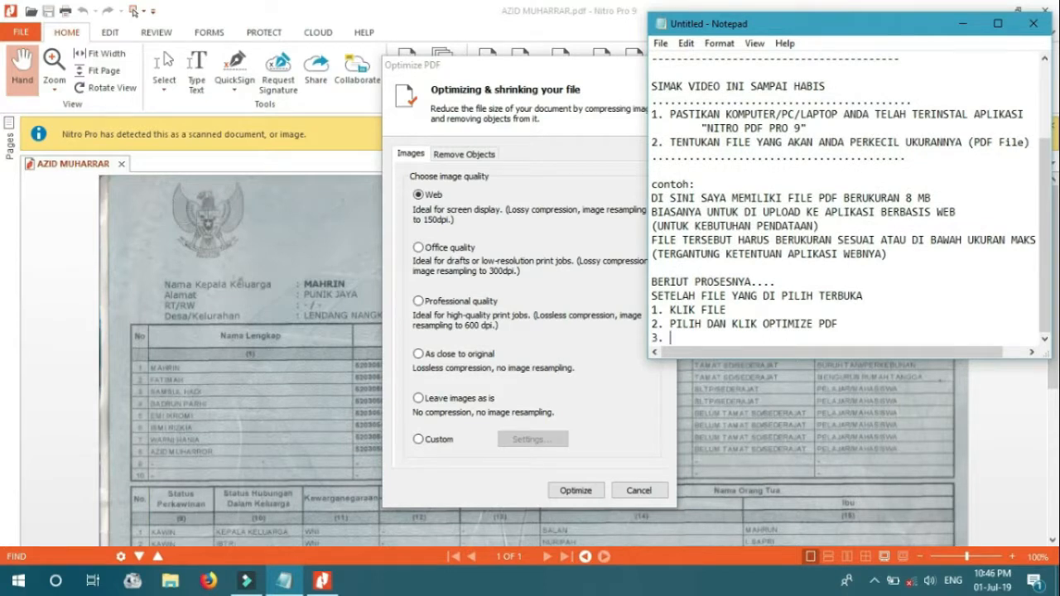
{"action": "type", "text": "PASTIKAN ANDA MEMILIH E"}
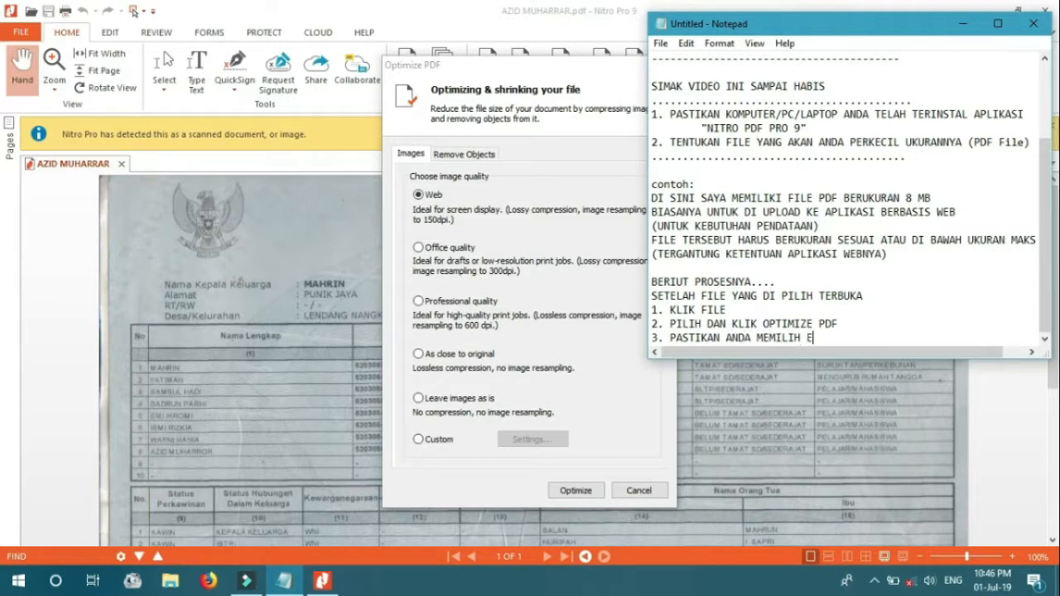
{"action": "key", "text": "BackSpace"}
{"action": "type", "text": "WEB"}
{"action": "left_click", "coordinate": [426, 204]}
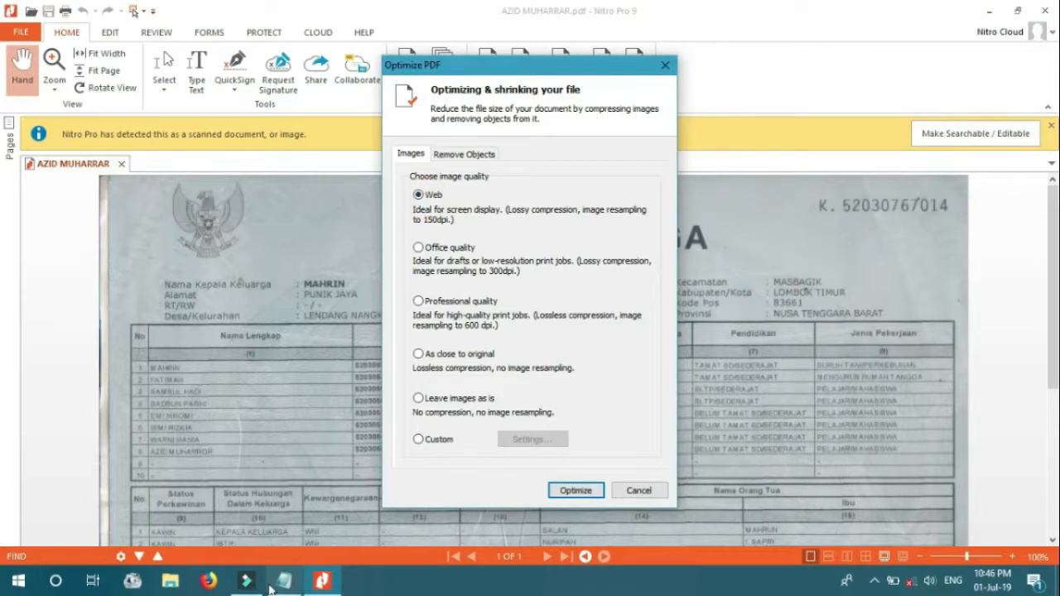
{"action": "left_click", "coordinate": [284, 581]}
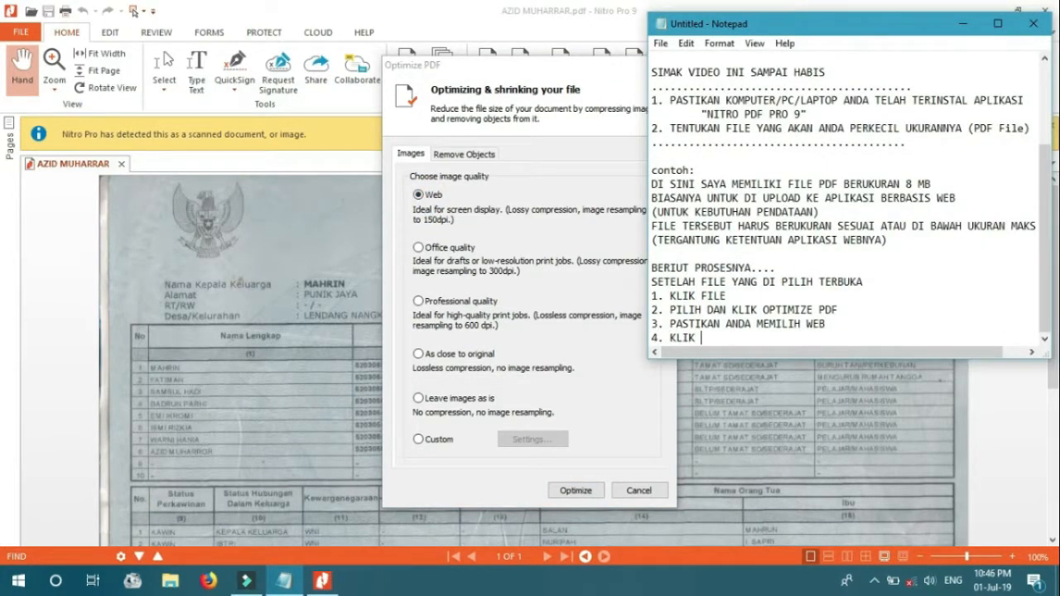
{"action": "type", "text": "4. KLIK TOMBOKL OPTIMIZE"}
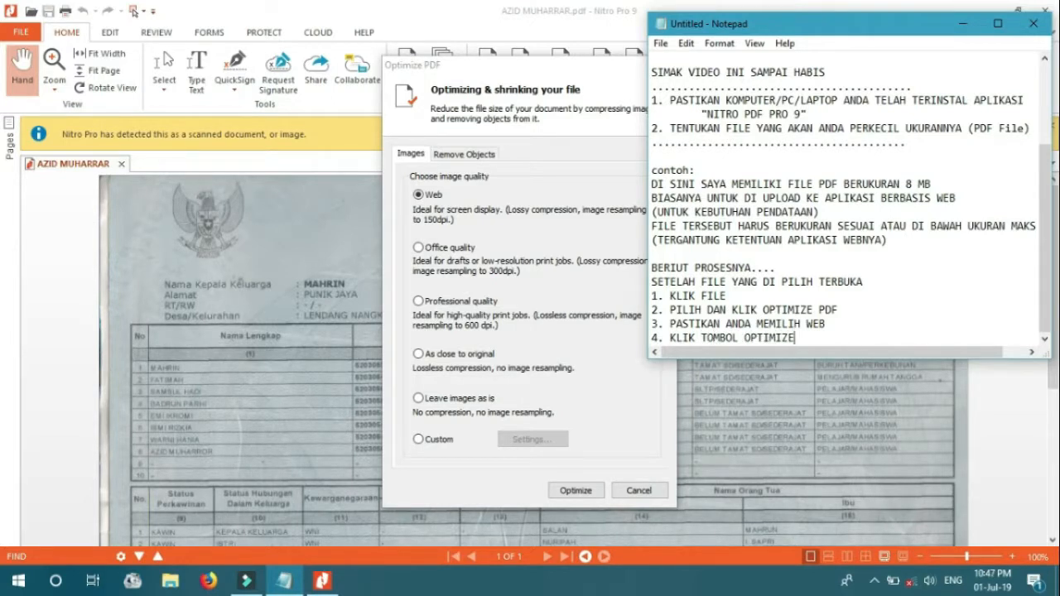
Run the Web-quality optimization and note step '5. SIMPAN FILE DENGAN NAMA YANG ANDA INGINKAN'
{"action": "left_click", "coordinate": [574, 490]}
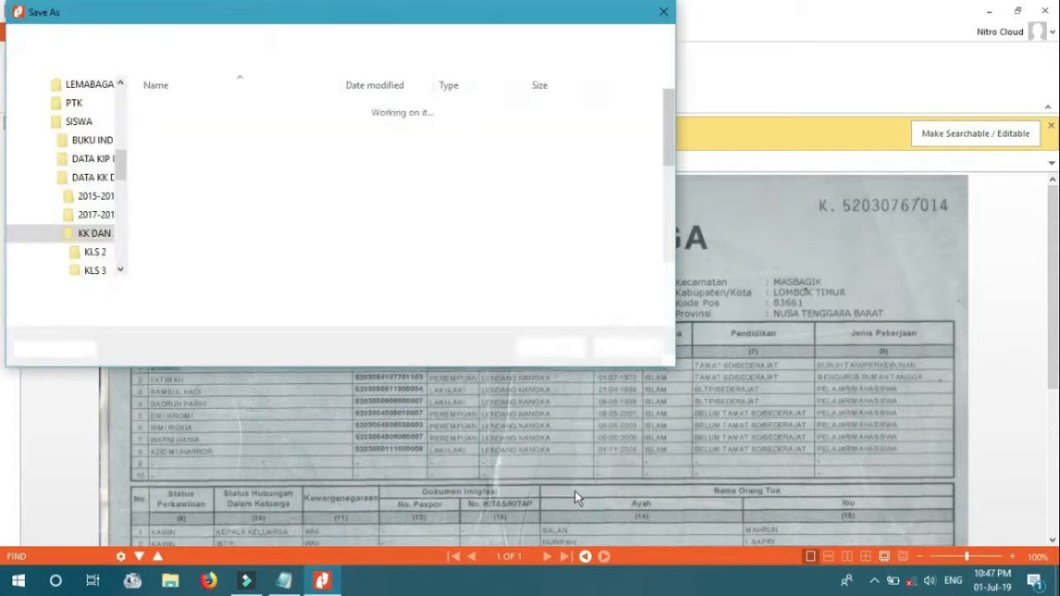
{"action": "left_click", "coordinate": [284, 582]}
{"action": "key", "text": "Return"}
{"action": "type", "text": "5. SIMPAN FILE DENGA"}
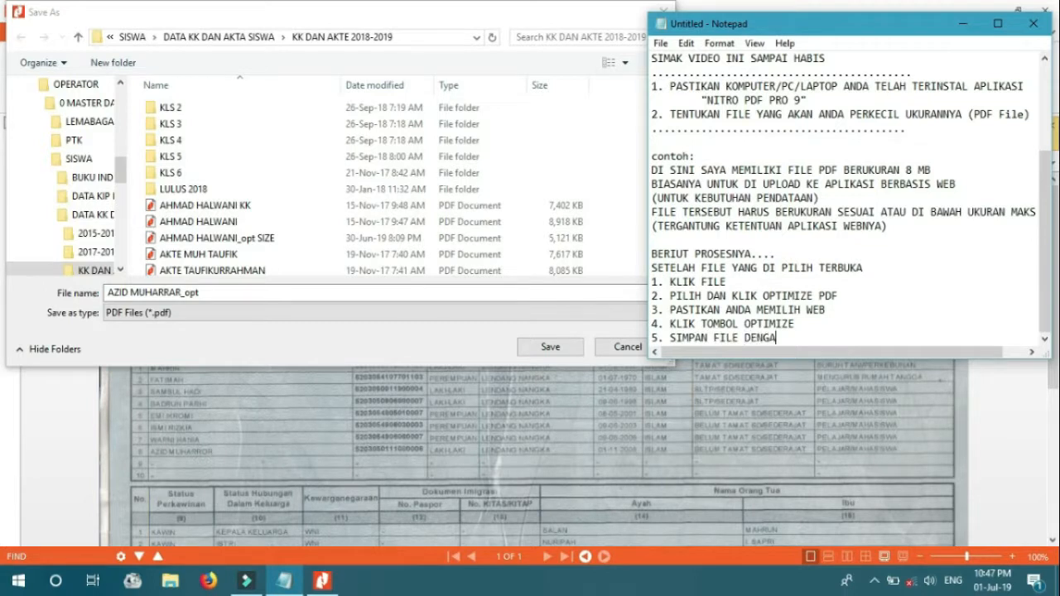
{"action": "type", "text": "N NAMA YANG ANDA I"}
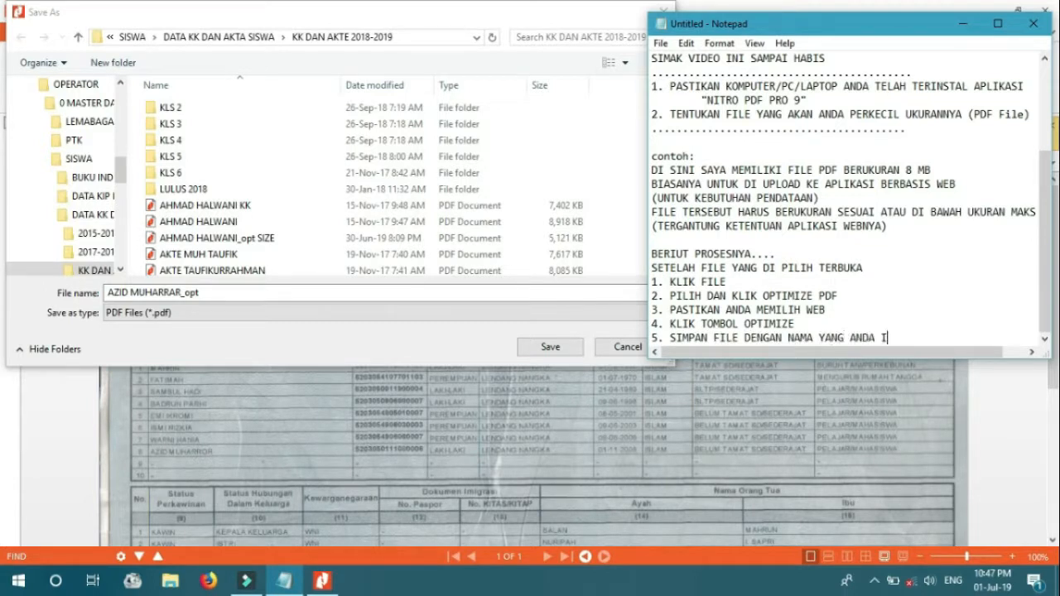
{"action": "type", "text": "NGINKAN"}
{"action": "left_click", "coordinate": [249, 291]}
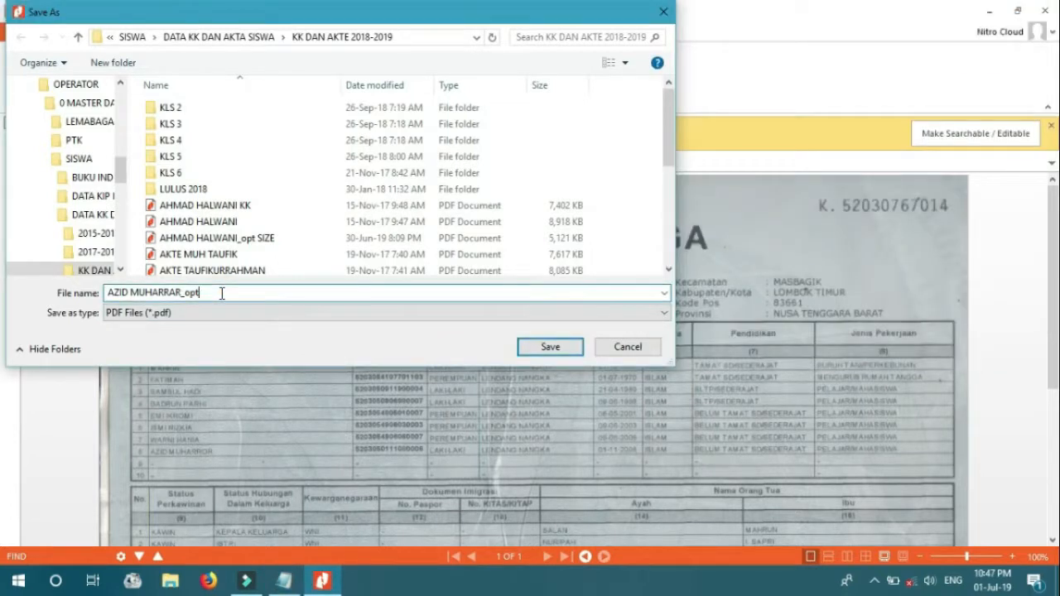
{"action": "type", "text": "UBAH SIZE"}
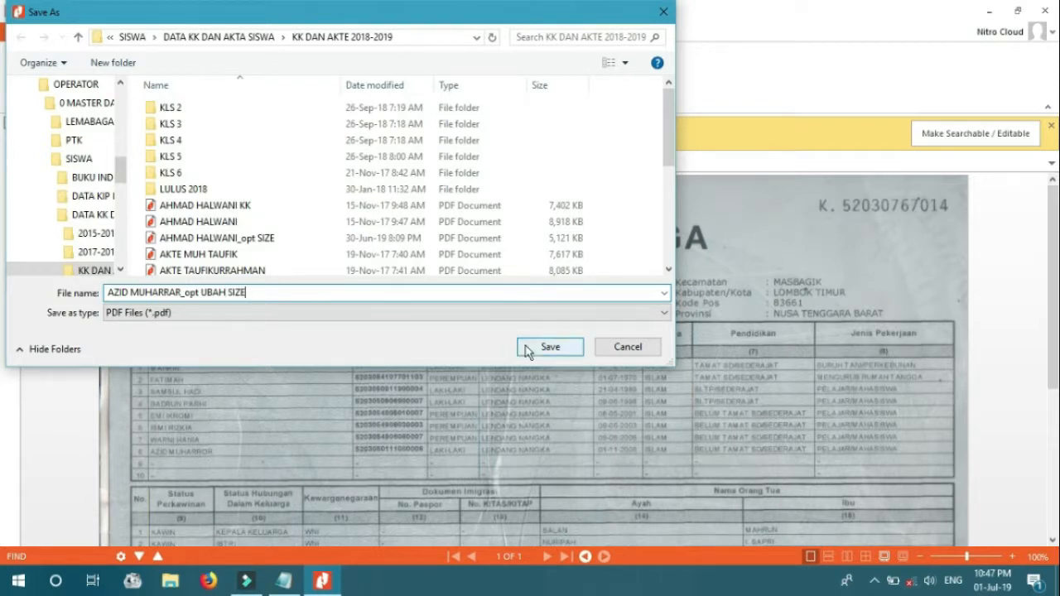
{"action": "left_click", "coordinate": [284, 581]}
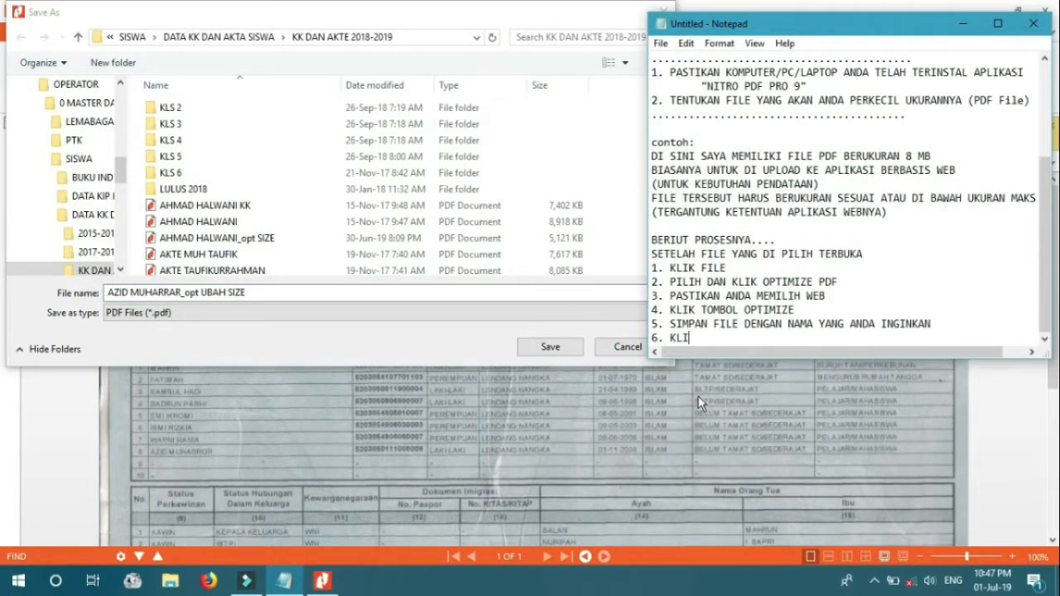
{"action": "type", "text": "SAVE"}
{"action": "left_click", "coordinate": [553, 347]}
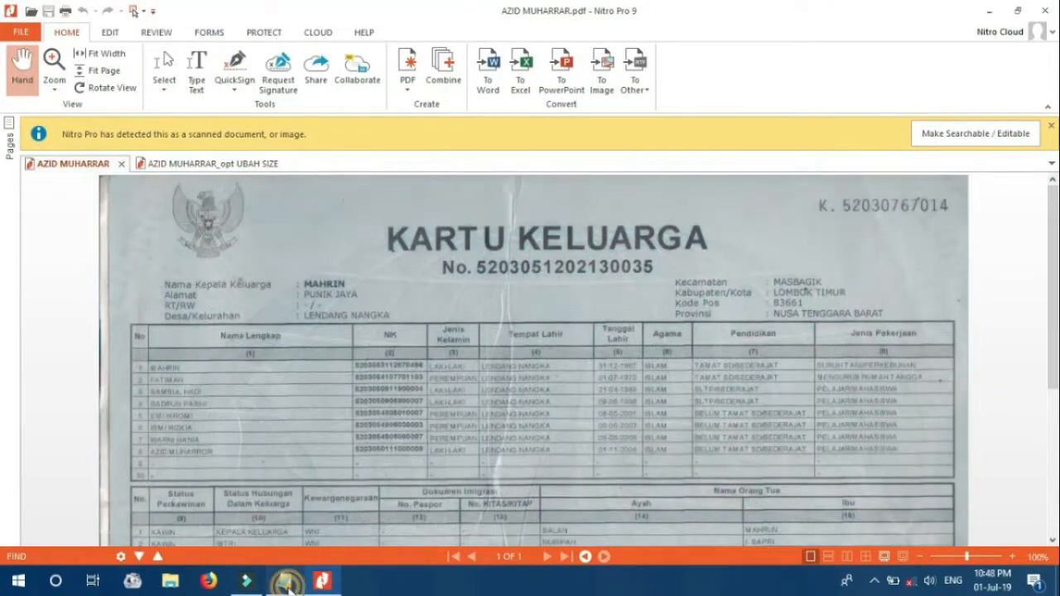
End the notes with 'SELESAI' and 'MARI KITA CEK PERUBAHANNYA...', then minimize Nitro Pro 9
{"action": "left_click", "coordinate": [285, 584]}
{"action": "key", "text": "Return"}
{"action": "type", "text": "SELESAI"}
{"action": "key", "text": "Return"}
{"action": "key", "text": "Return"}
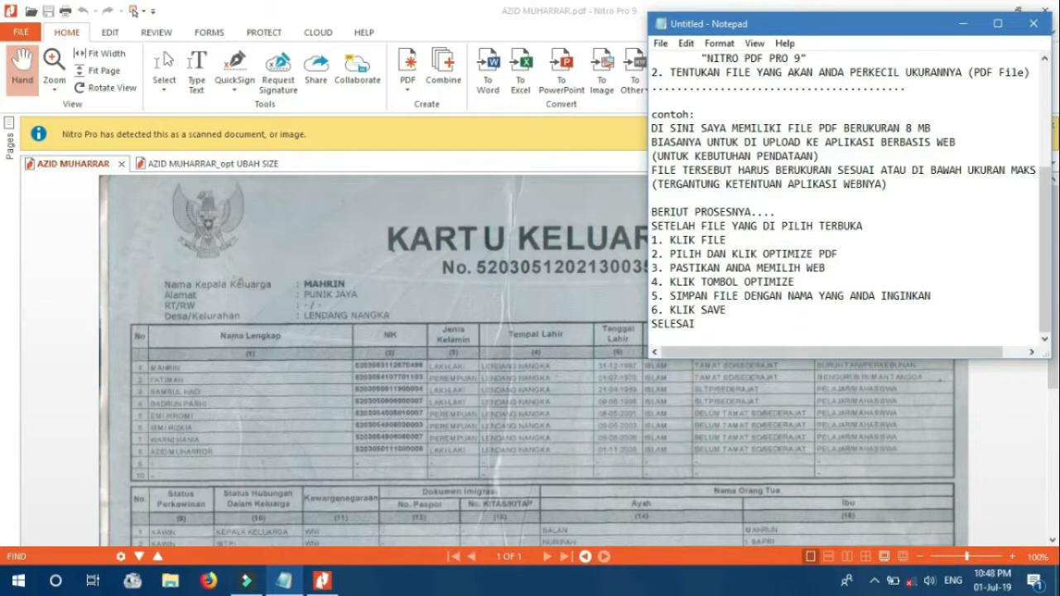
{"action": "type", "text": "MARI"}
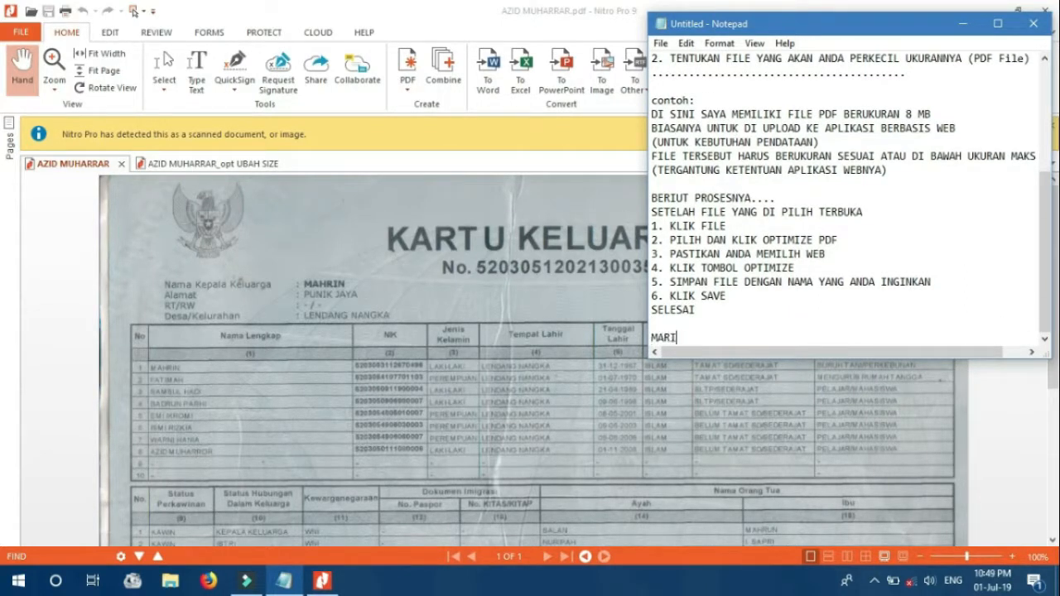
{"action": "type", "text": " KOITA CEK PERUBAHANNYA"}
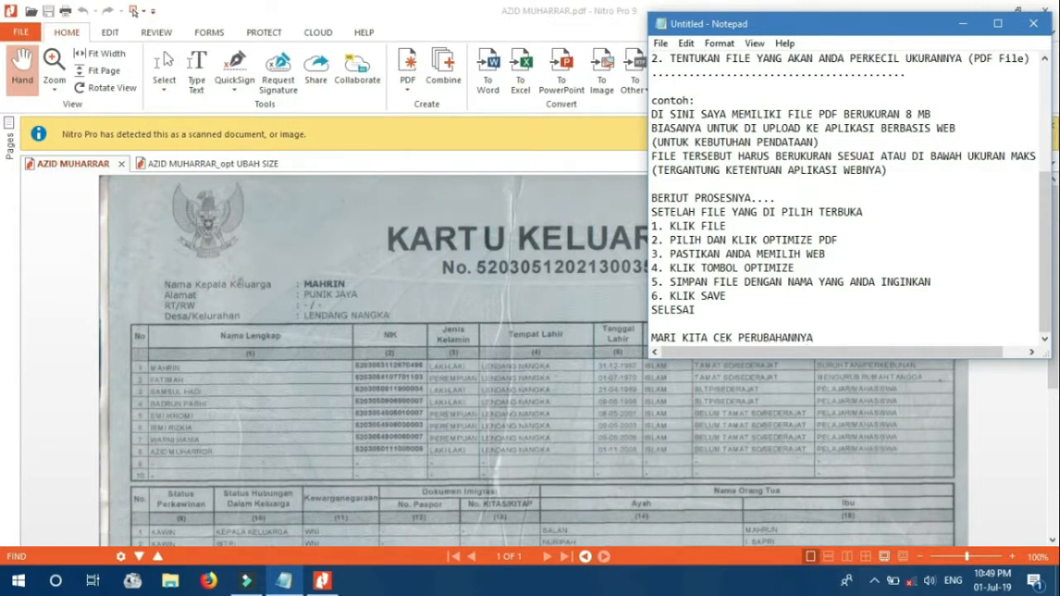
{"action": "type", "text": "..."}
{"action": "left_click", "coordinate": [547, 399]}
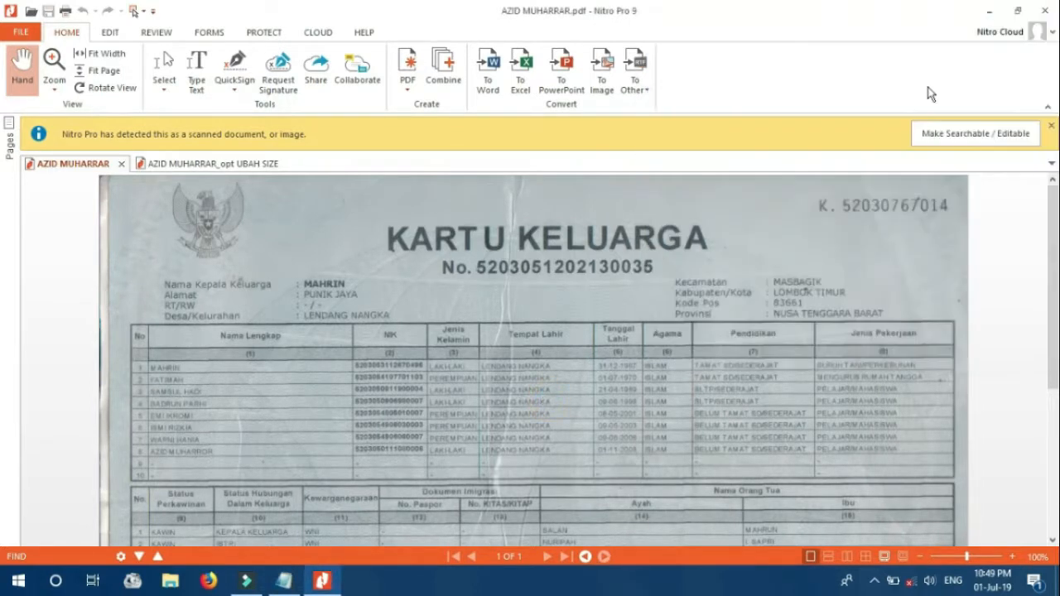
{"action": "left_click", "coordinate": [988, 18]}
{"action": "left_click", "coordinate": [169, 588]}
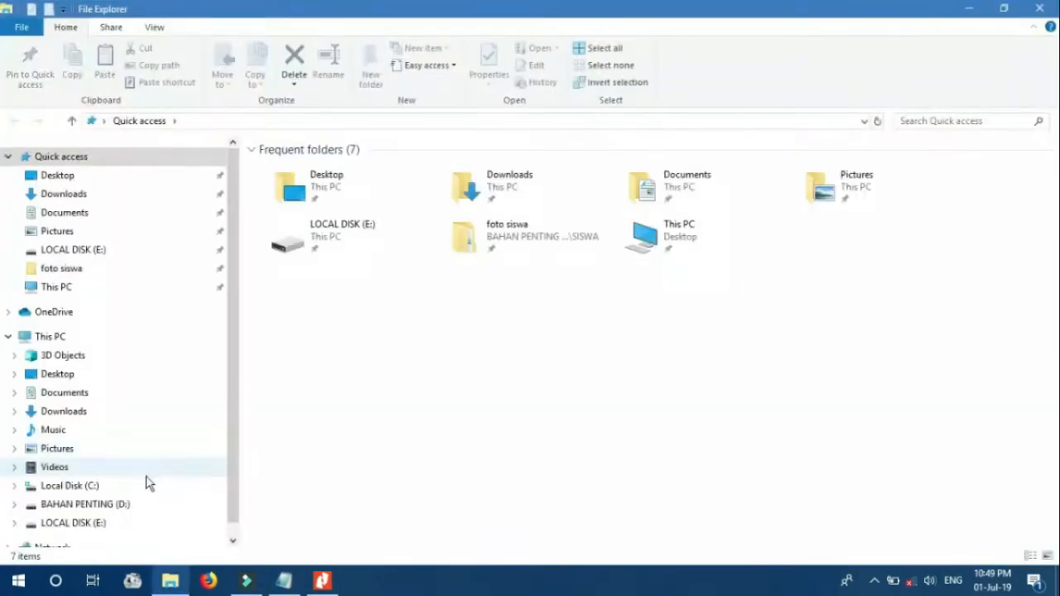
{"action": "left_click", "coordinate": [109, 503]}
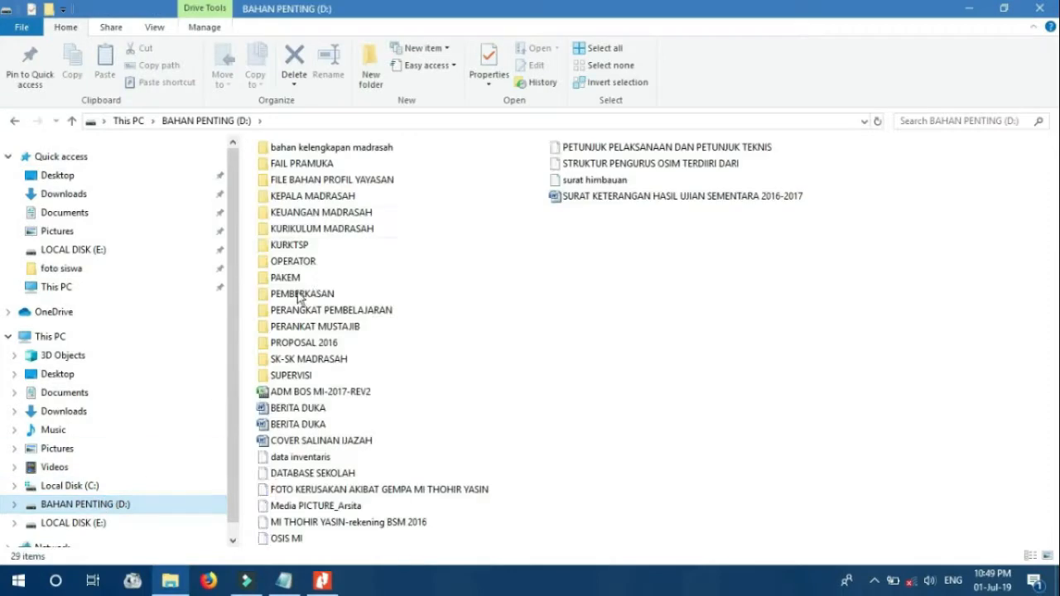
{"action": "double_click", "coordinate": [304, 263]}
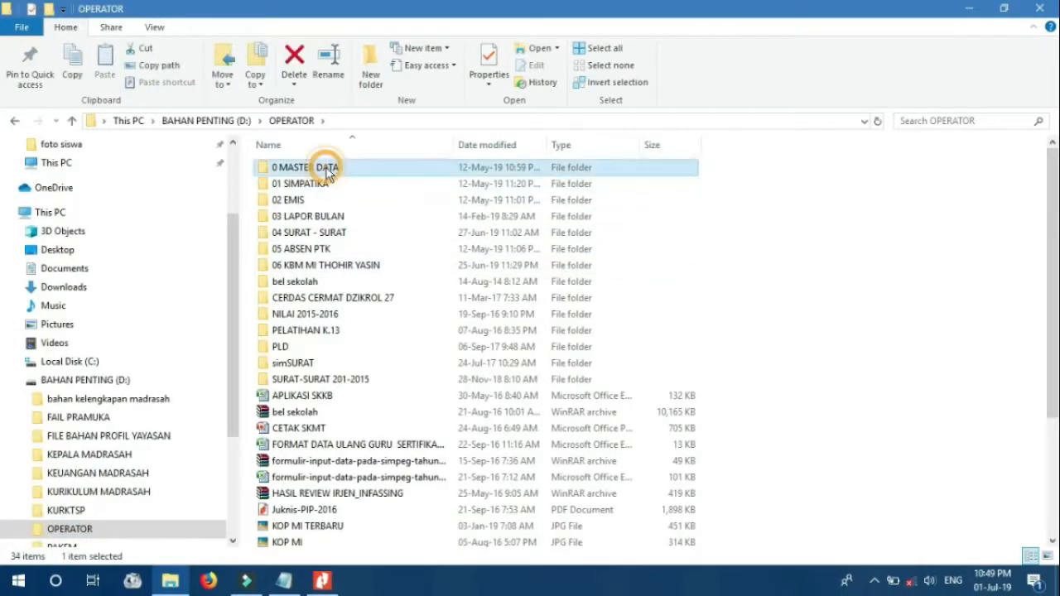
{"action": "double_click", "coordinate": [303, 164]}
{"action": "double_click", "coordinate": [307, 198]}
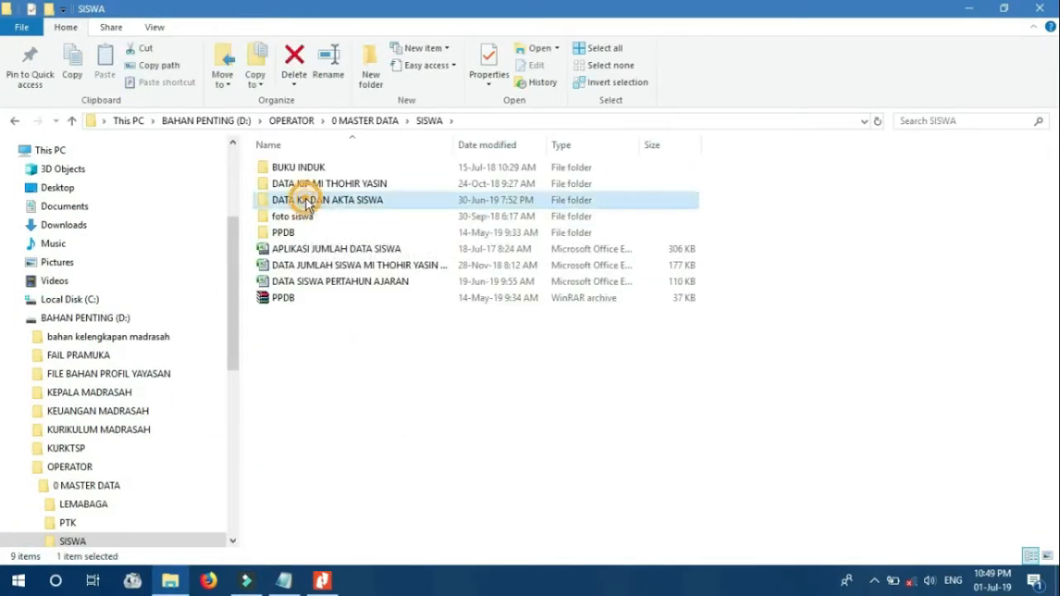
{"action": "double_click", "coordinate": [306, 201]}
{"action": "left_click", "coordinate": [306, 201]}
{"action": "double_click", "coordinate": [306, 200]}
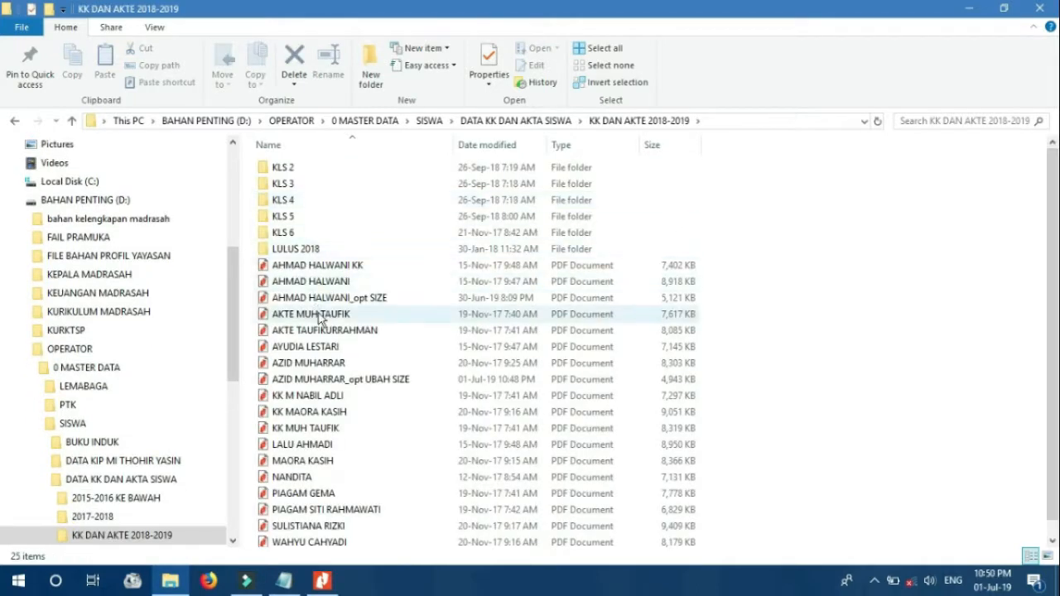
{"action": "left_click", "coordinate": [321, 380]}
{"action": "left_click_drag", "start_coordinate": [733, 354], "coordinate": [703, 390]}
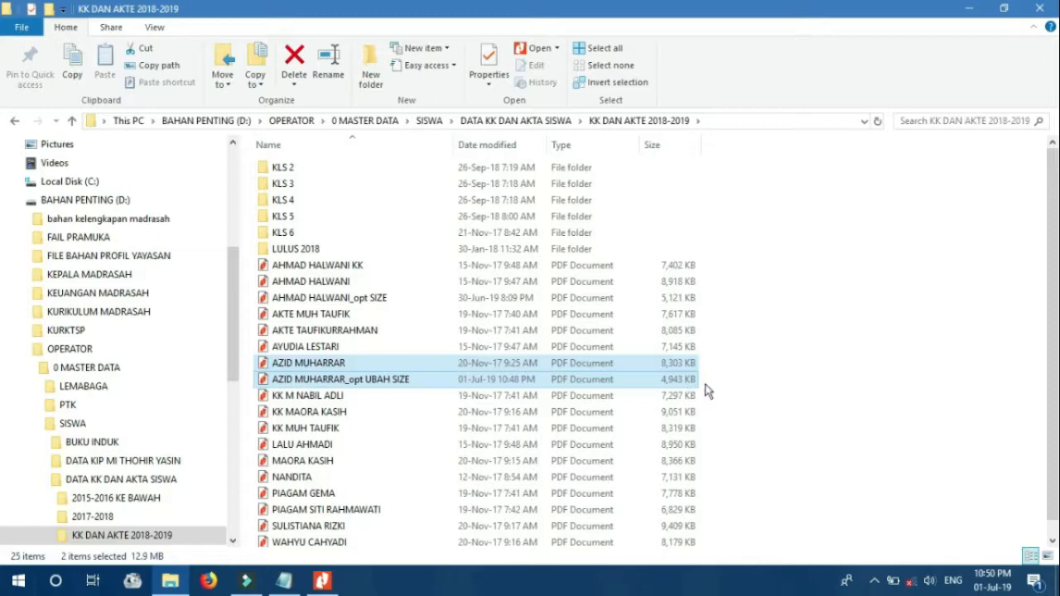